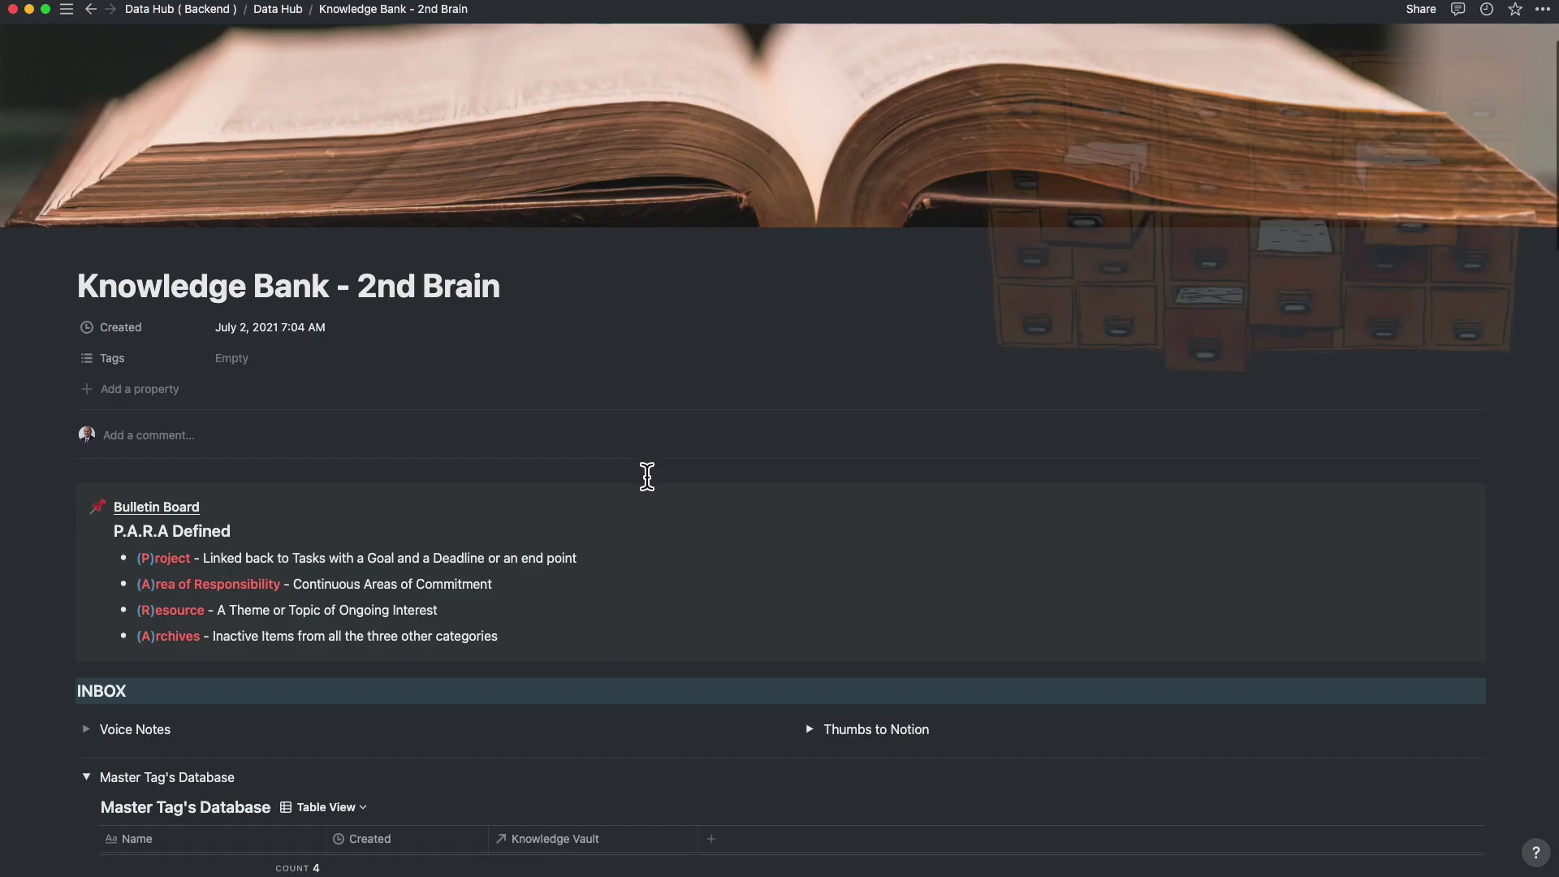
# Scroll down through the Master Tag's Database and Knowledge Vault tables.
pyautogui.scroll(-5, 647, 477)
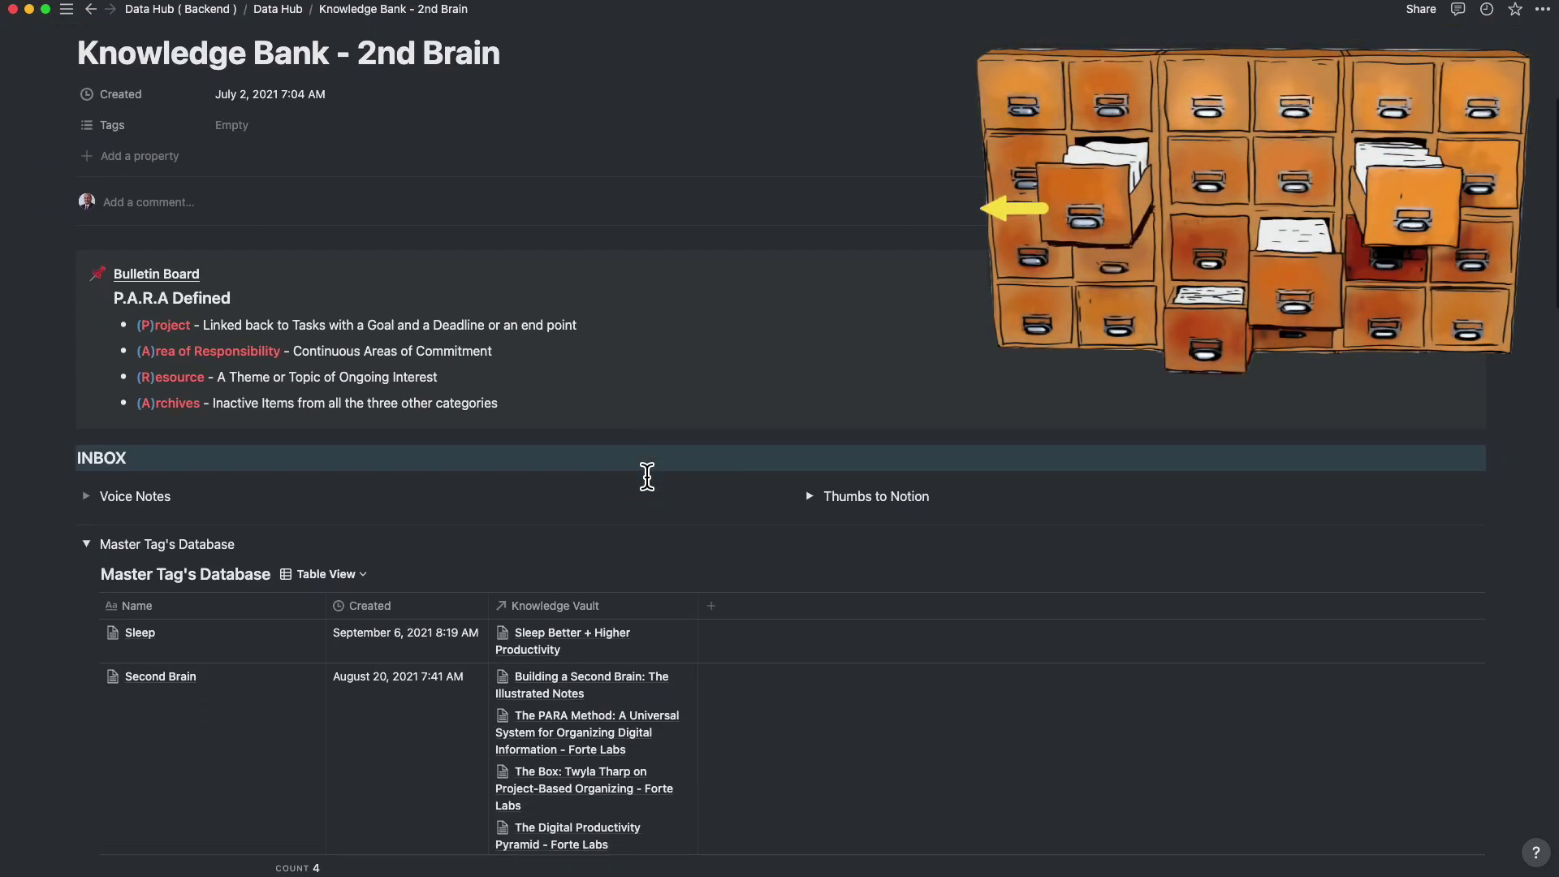
pyautogui.scroll(-3, 647, 477)
pyautogui.scroll(-10, 646, 473)
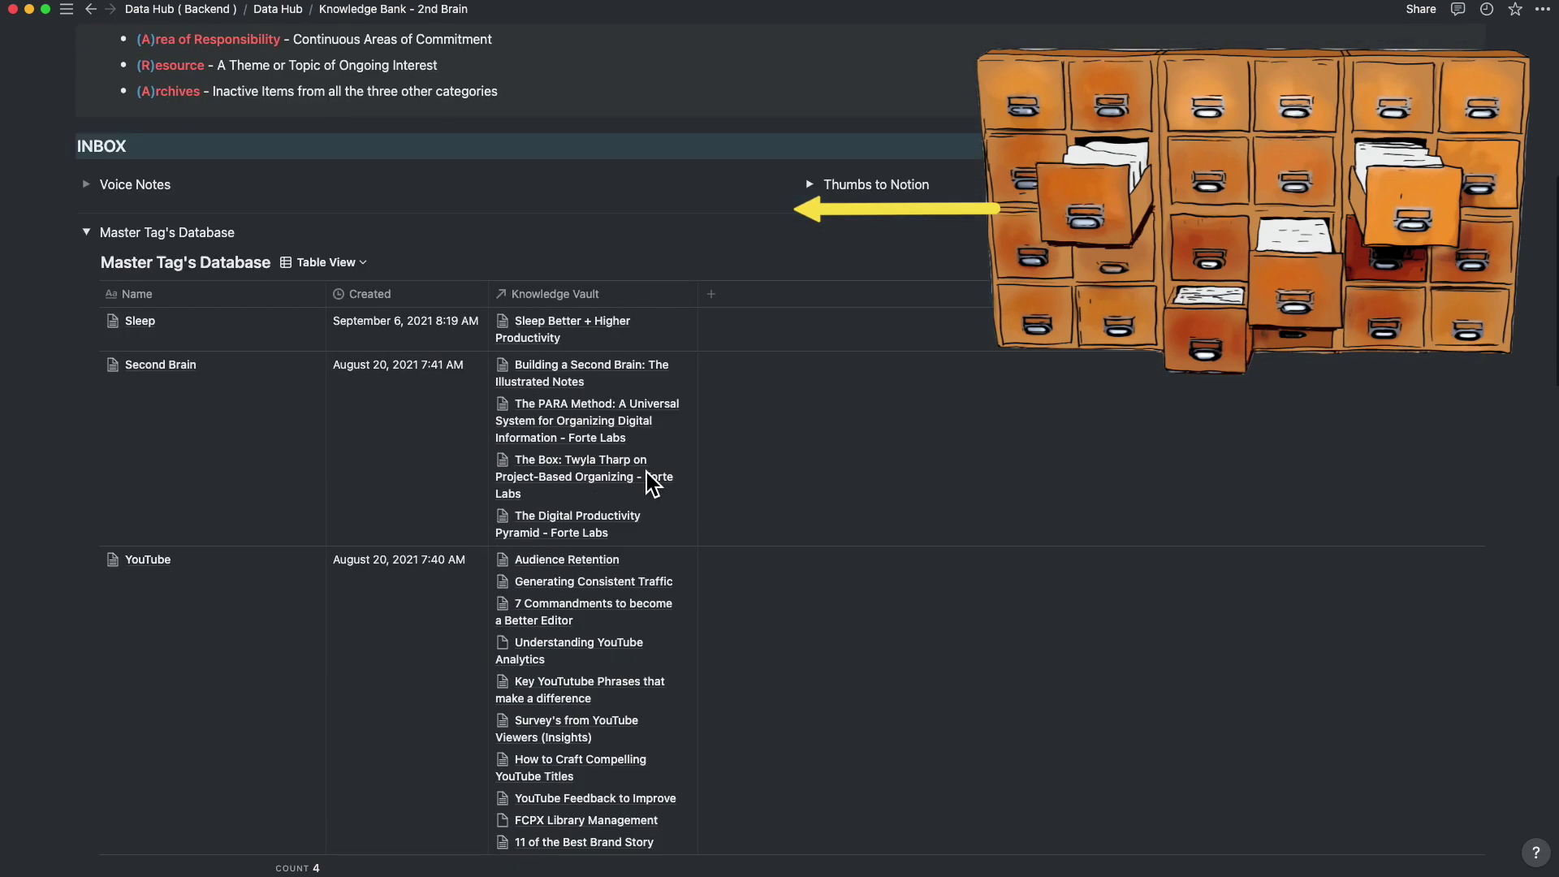
pyautogui.scroll(-8, 646, 472)
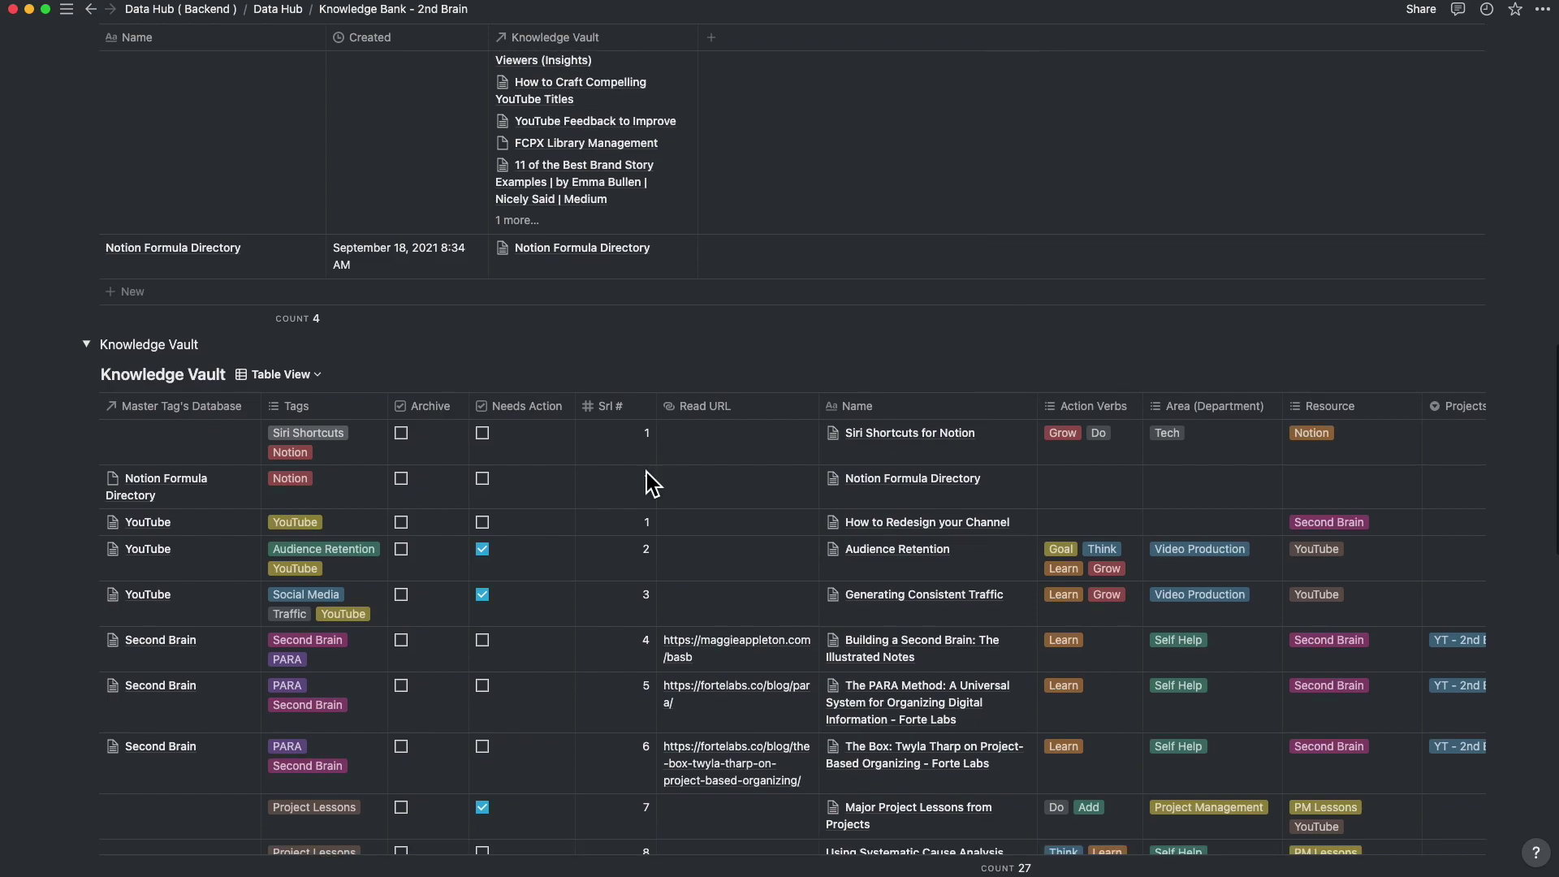
pyautogui.scroll(-6, 646, 472)
pyautogui.scroll(-6, 646, 473)
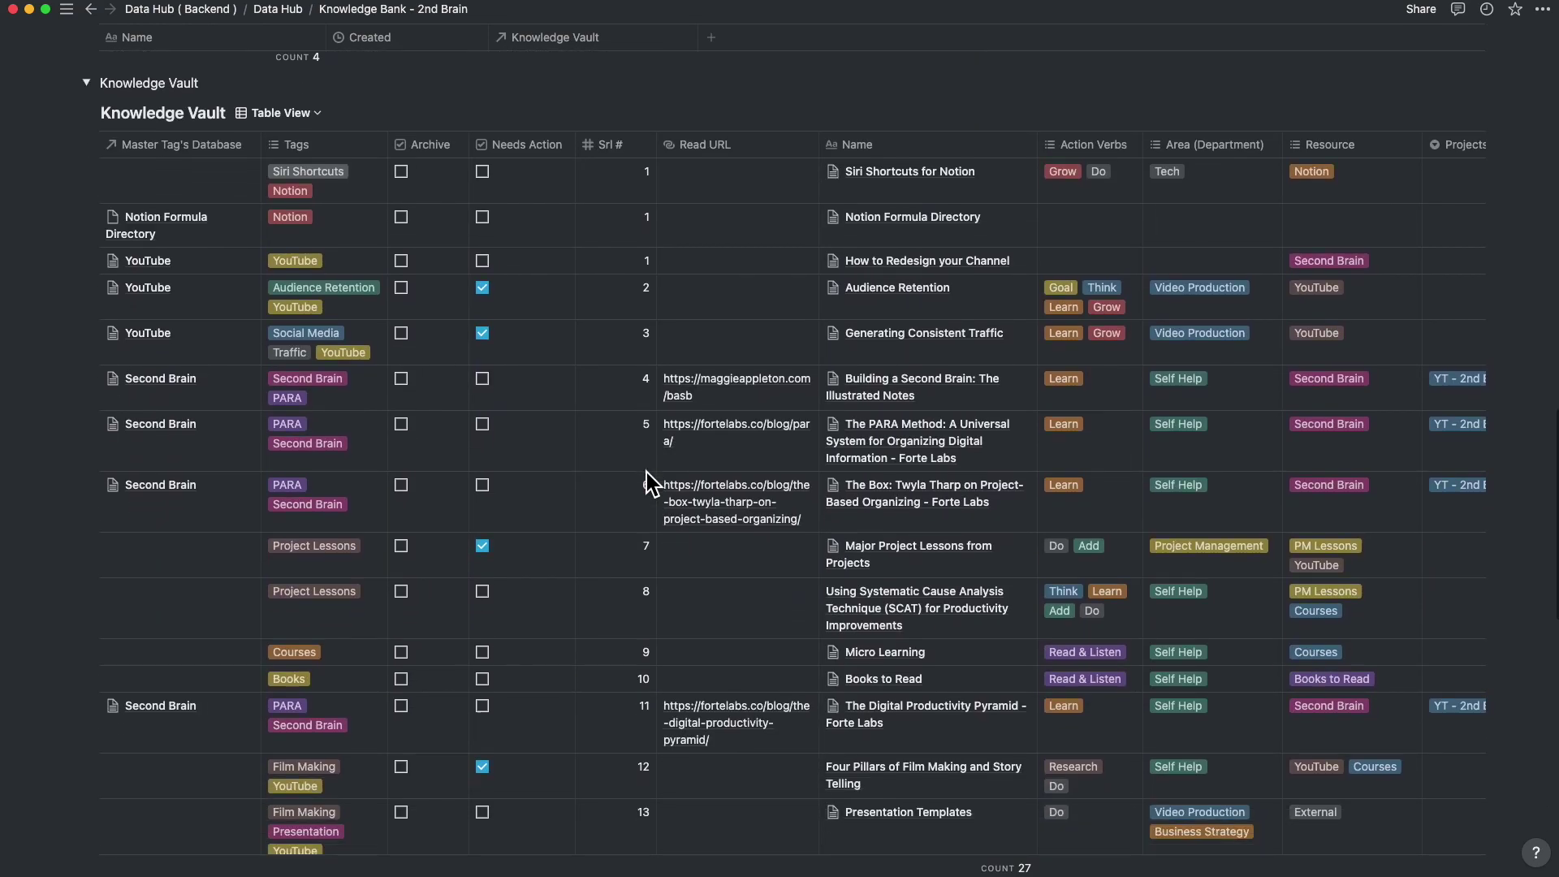
pyautogui.scroll(-5, 646, 473)
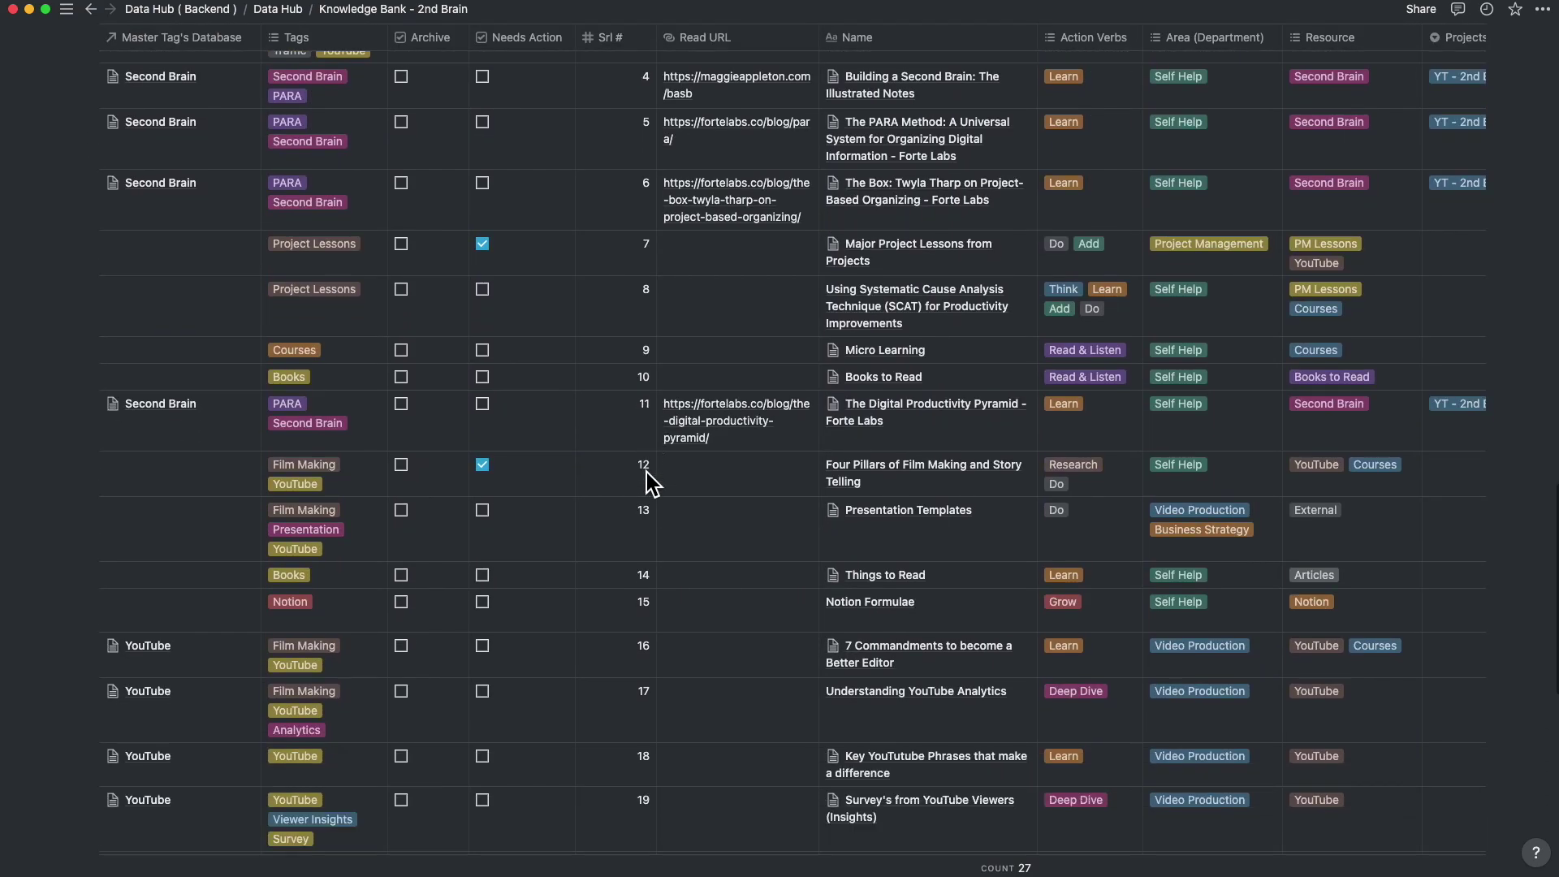
pyautogui.scroll(-6, 648, 473)
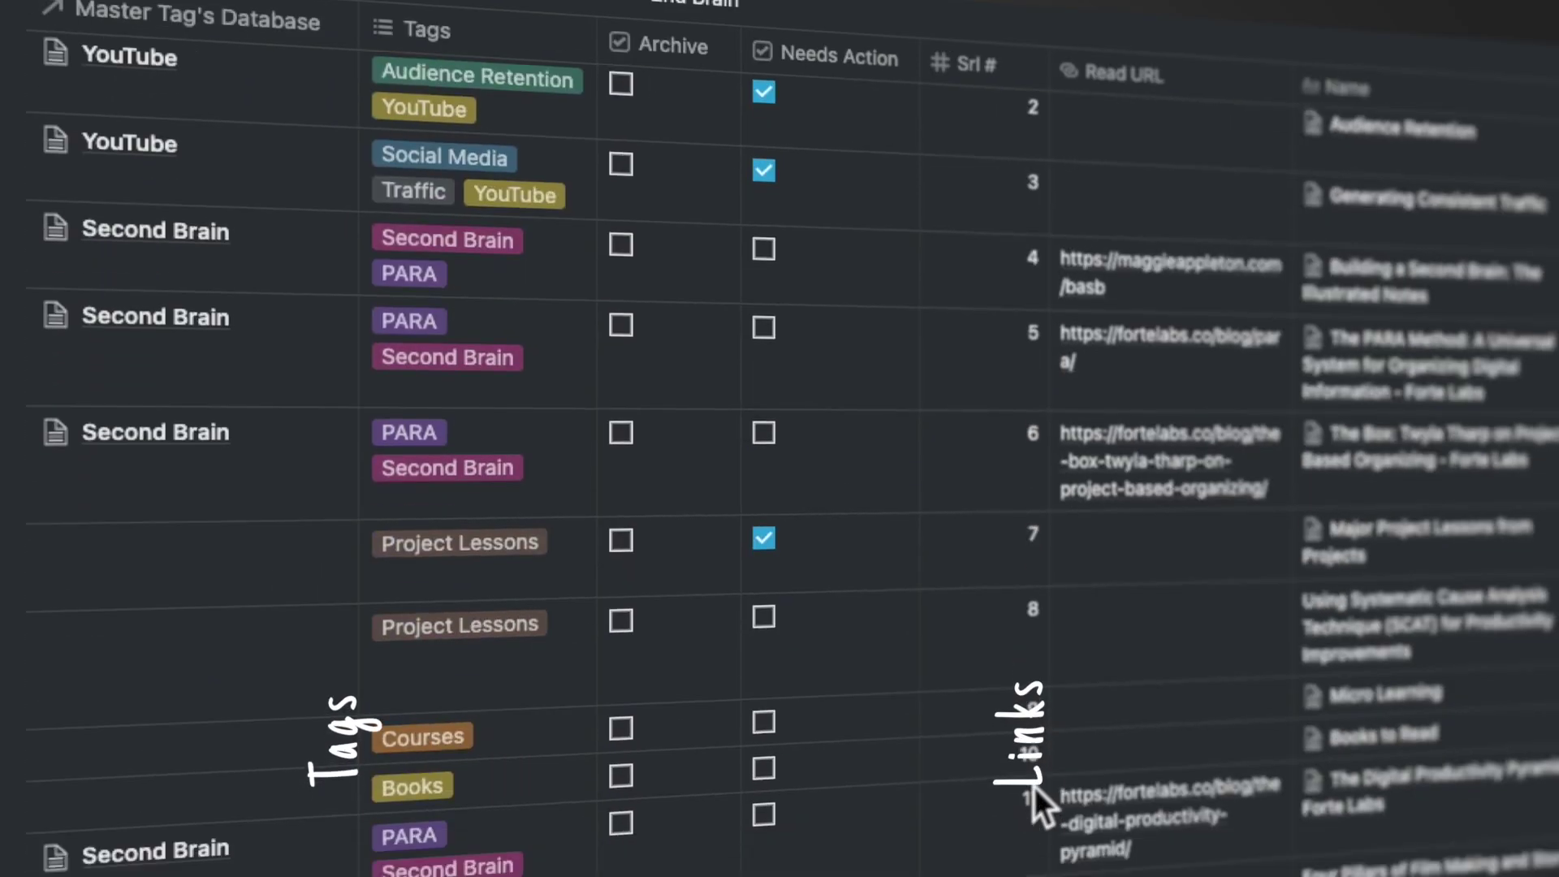
pyautogui.scroll(-10, 1035, 787)
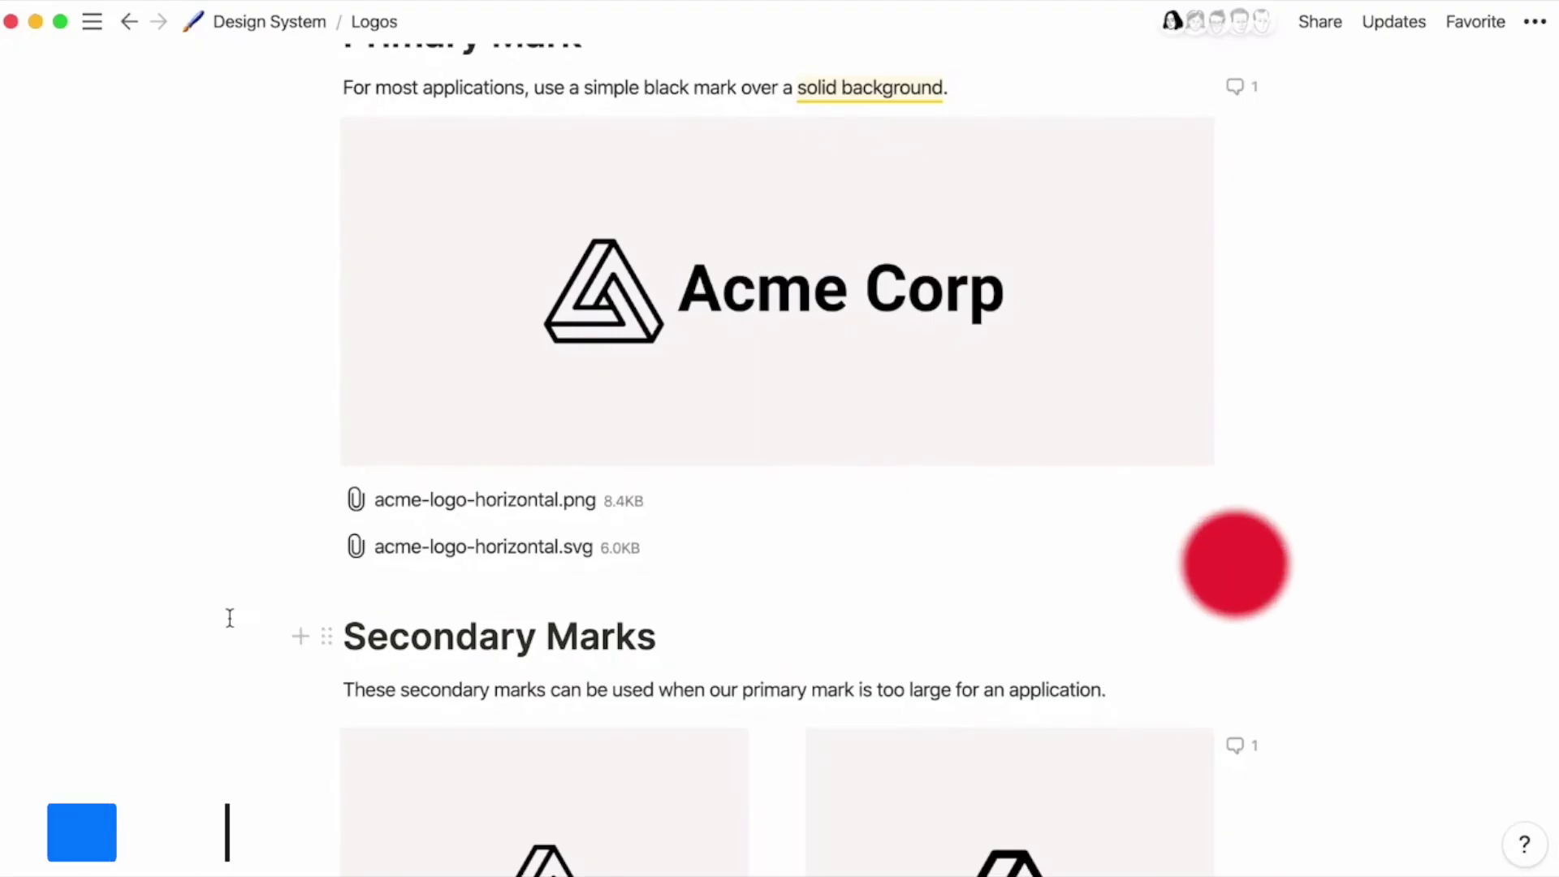
# Open the svg logo attachment's discussion, the P.A.R.A Defined comment, and the Comments panel.
pyautogui.click(1243, 544)
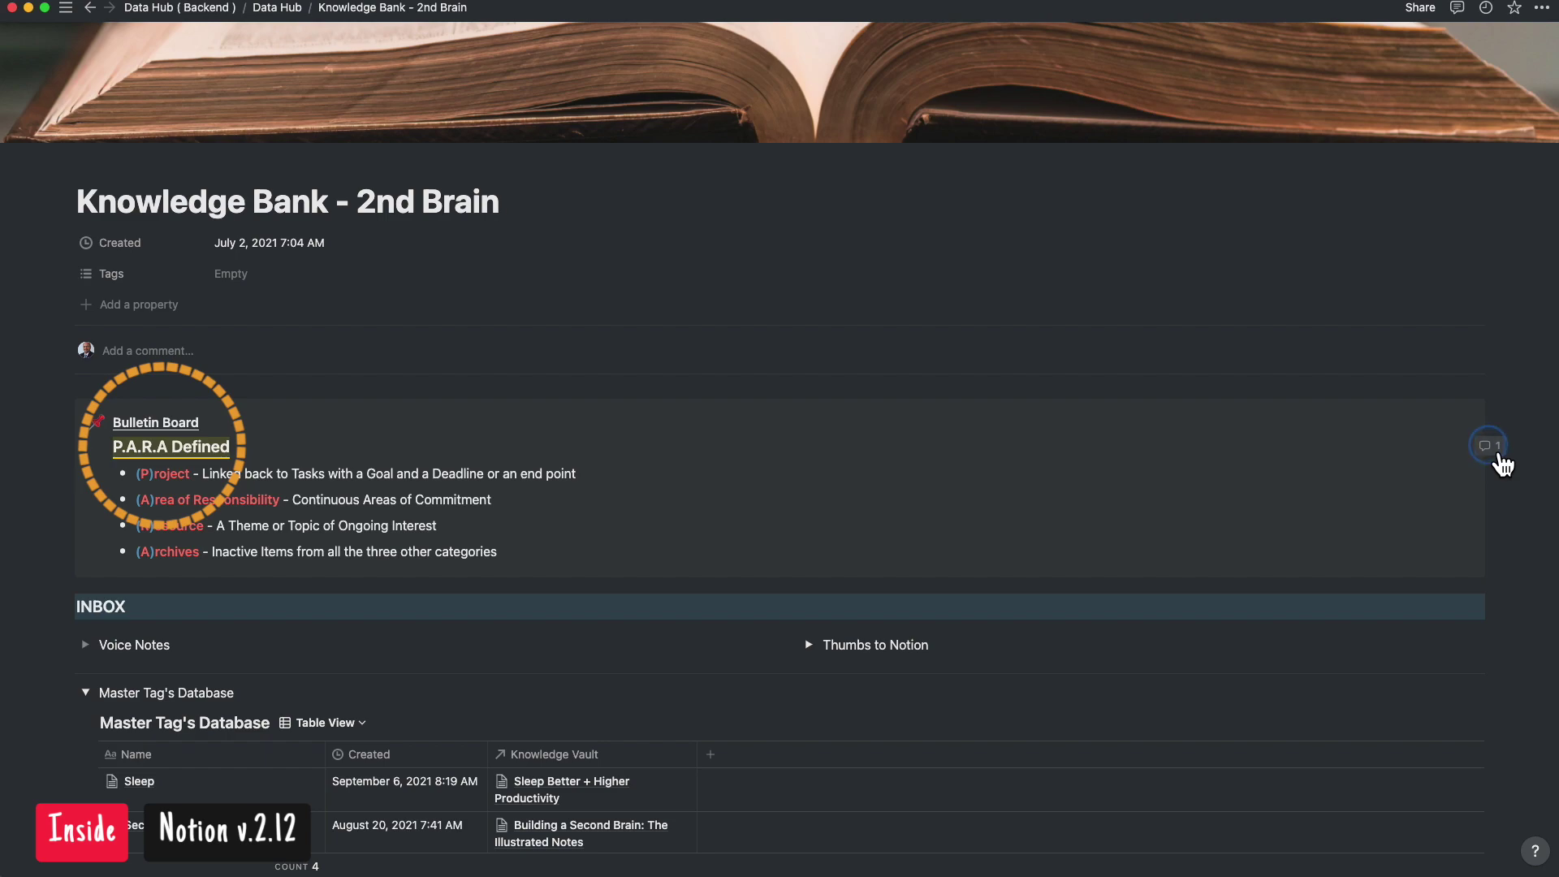
pyautogui.click(1494, 448)
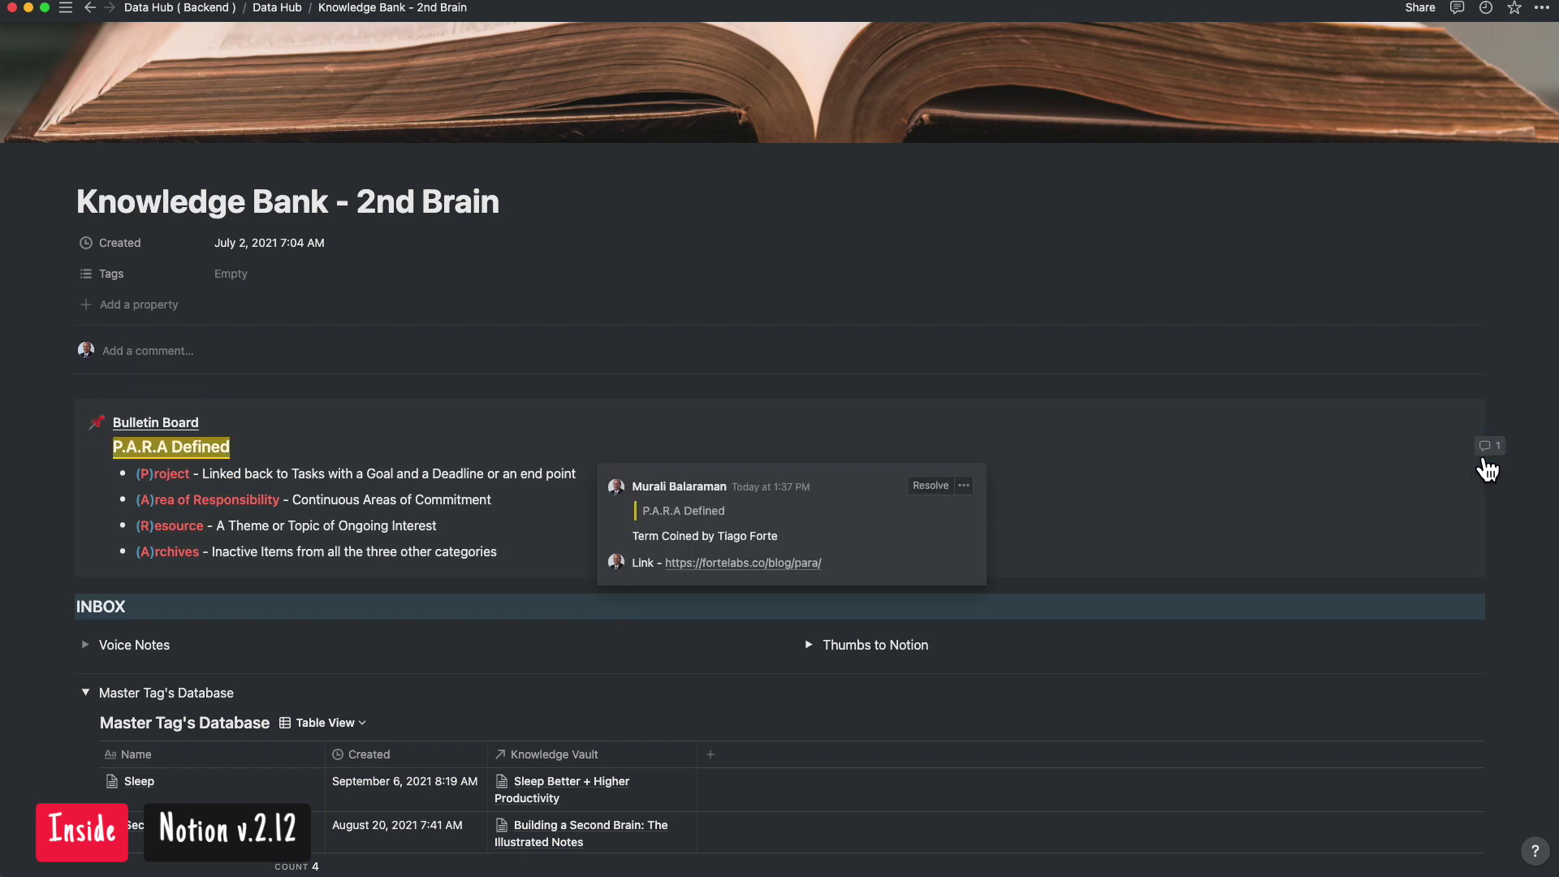
pyautogui.click(931, 486)
# Switch the Comments panel filter from Open to Resolved and show the resolved thread.
pyautogui.click(1458, 7)
pyautogui.click(1527, 40)
pyautogui.click(1519, 93)
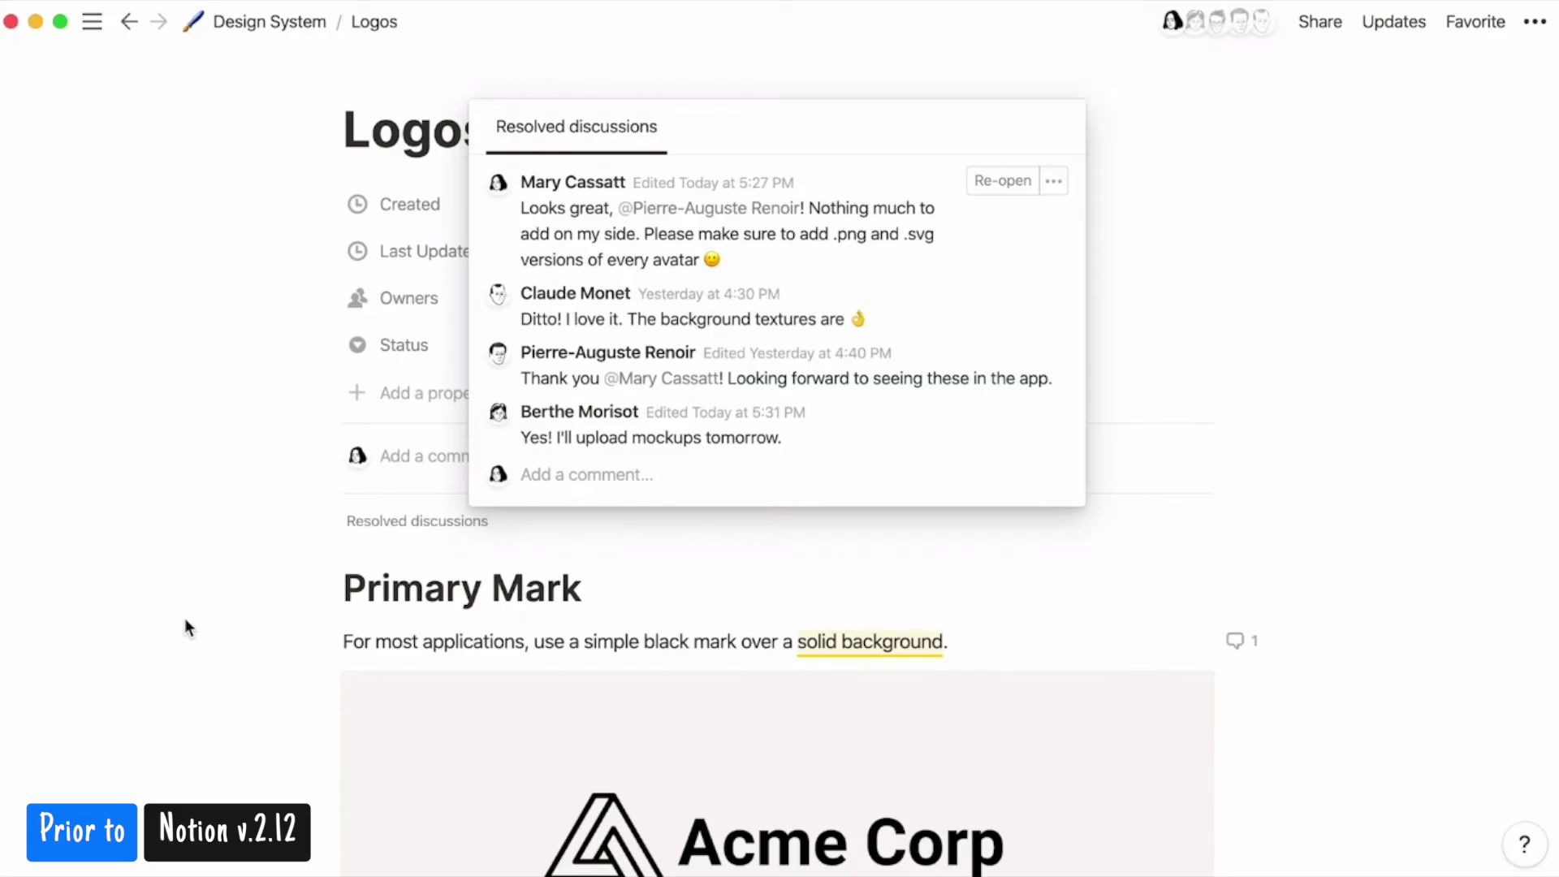
# Close the resolved discussions list and open the comments on the svg logo attachment.
pyautogui.click(184, 621)
pyautogui.scroll(-10, 185, 619)
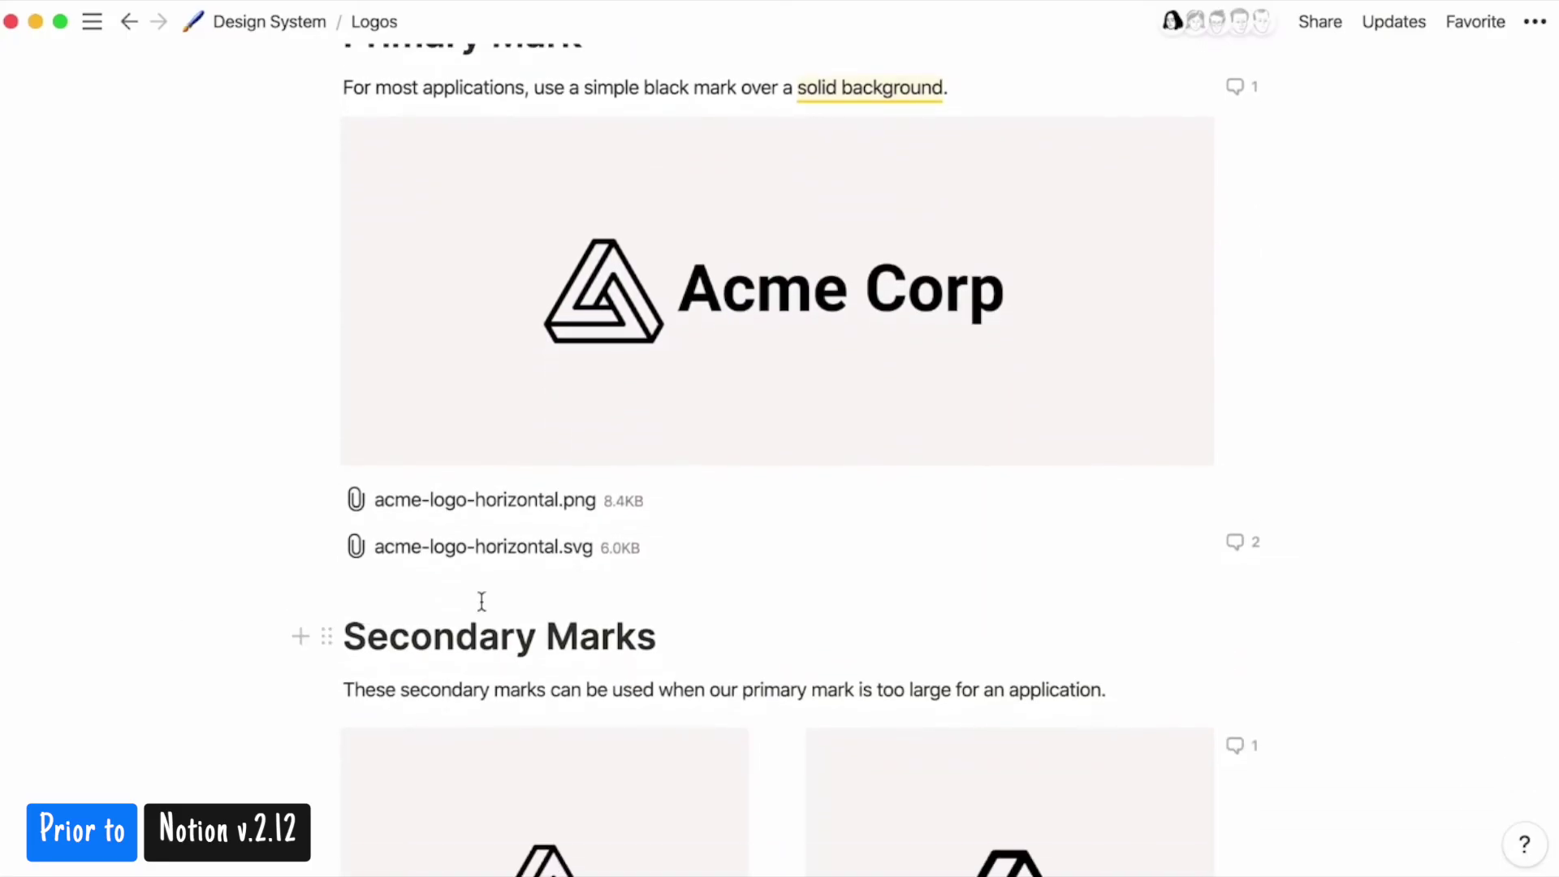
pyautogui.click(1240, 544)
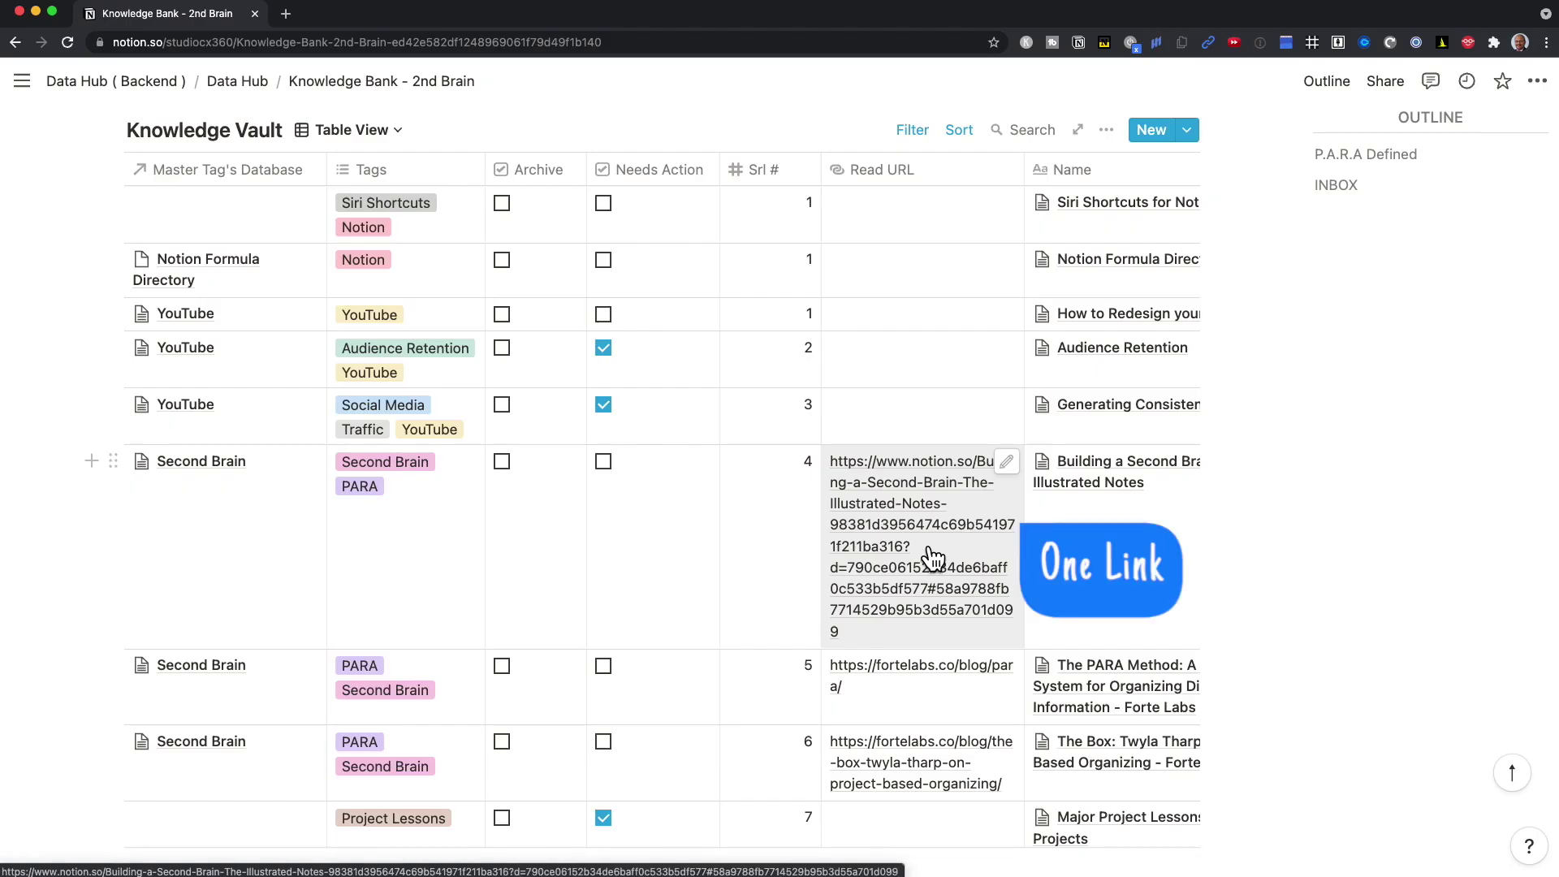
# Open the linked Building a Second Brain page, then view and dismiss the Other YouTube Links comment thread.
pyautogui.click(931, 553)
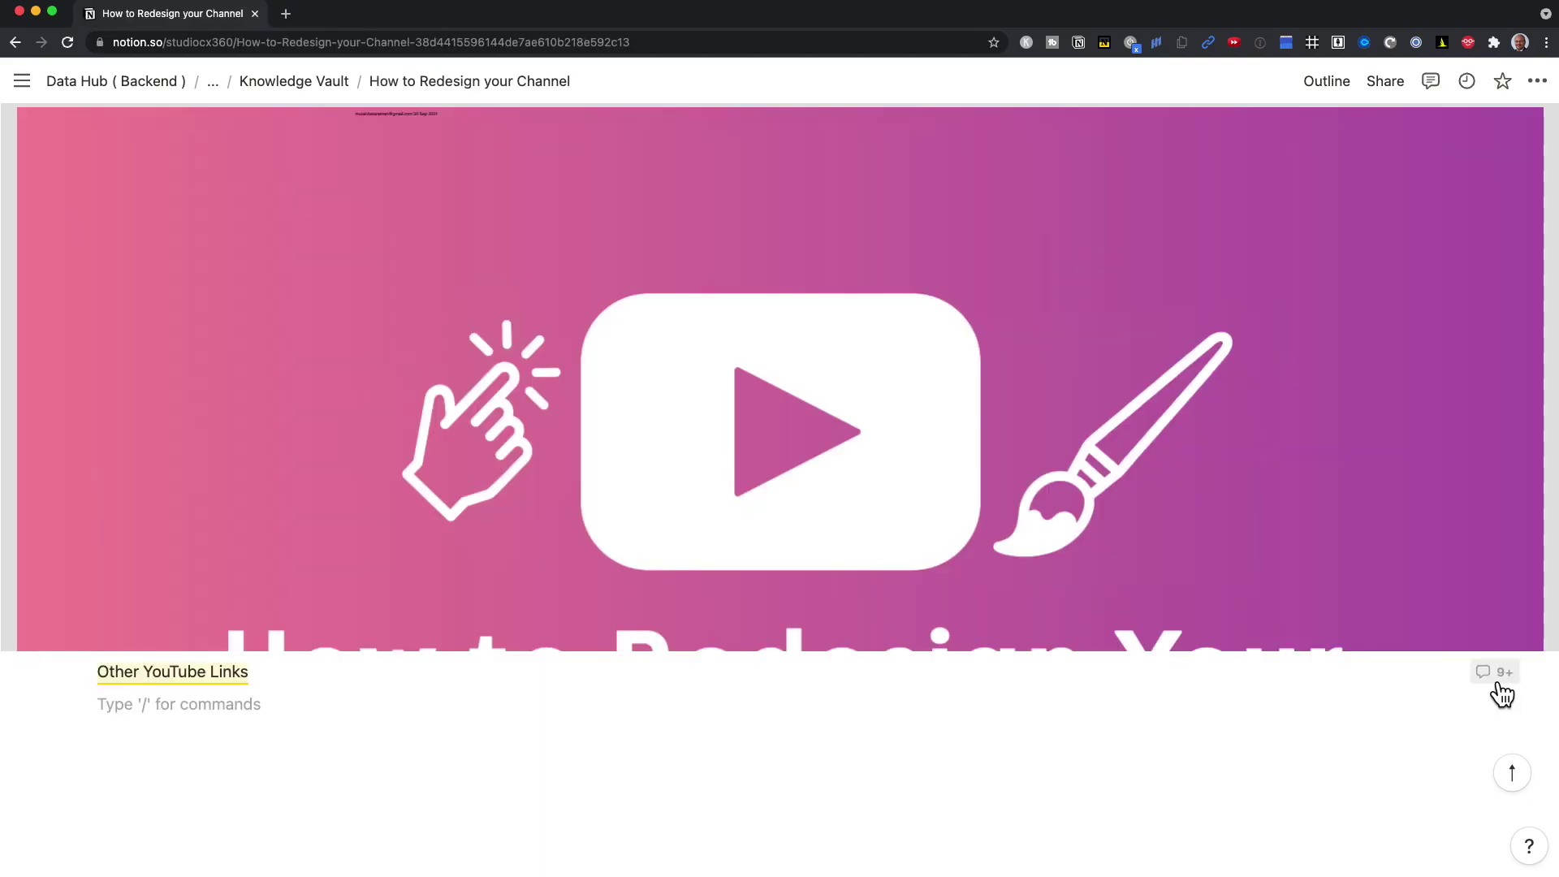
pyautogui.click(1499, 681)
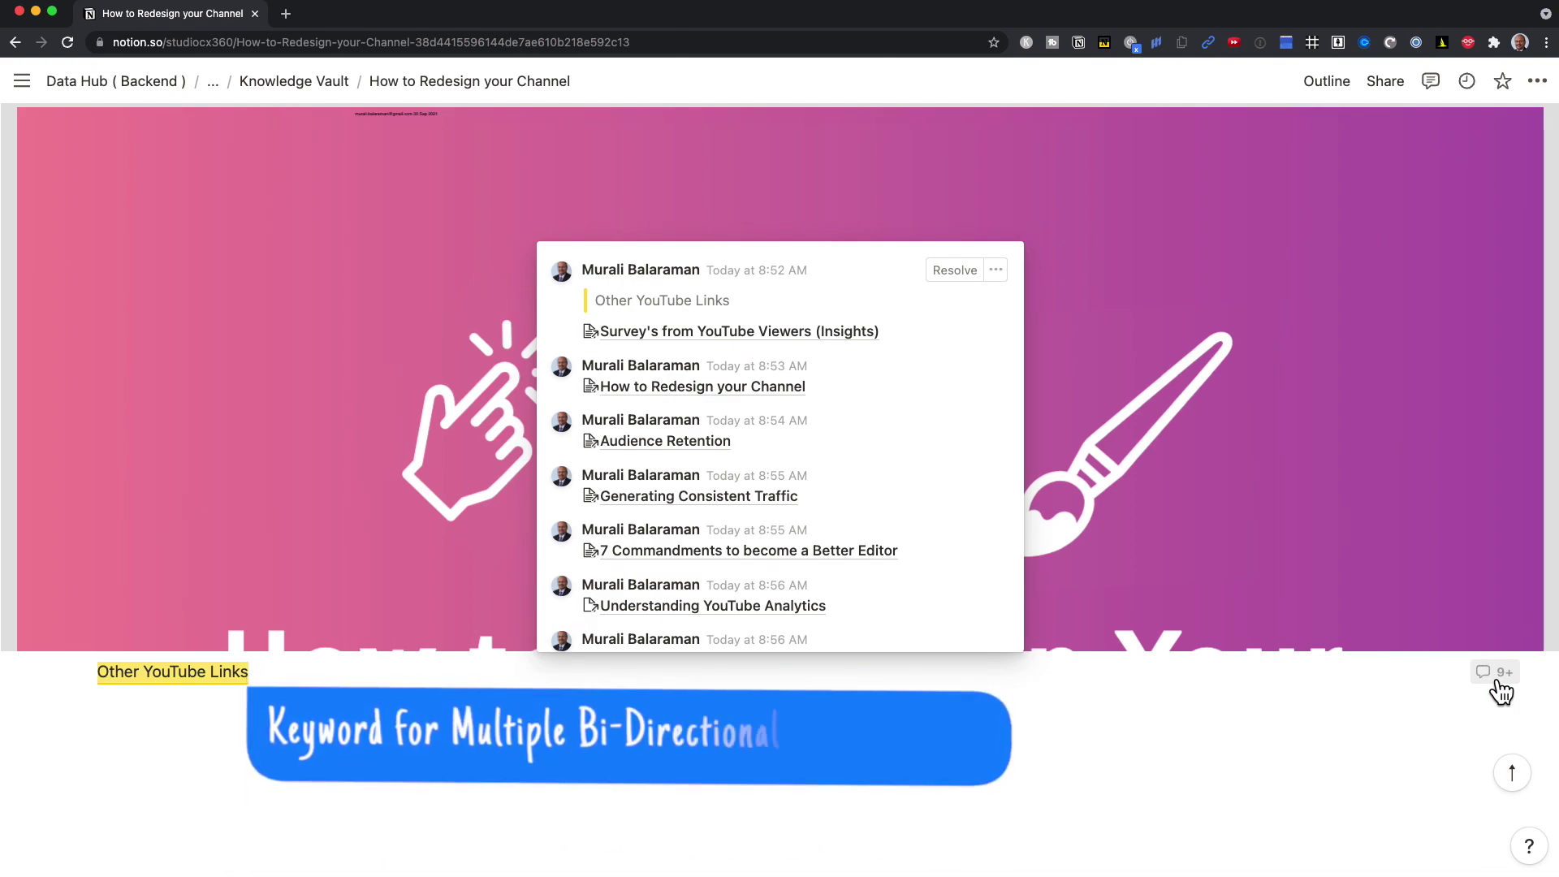
pyautogui.scroll(-5, 707, 400)
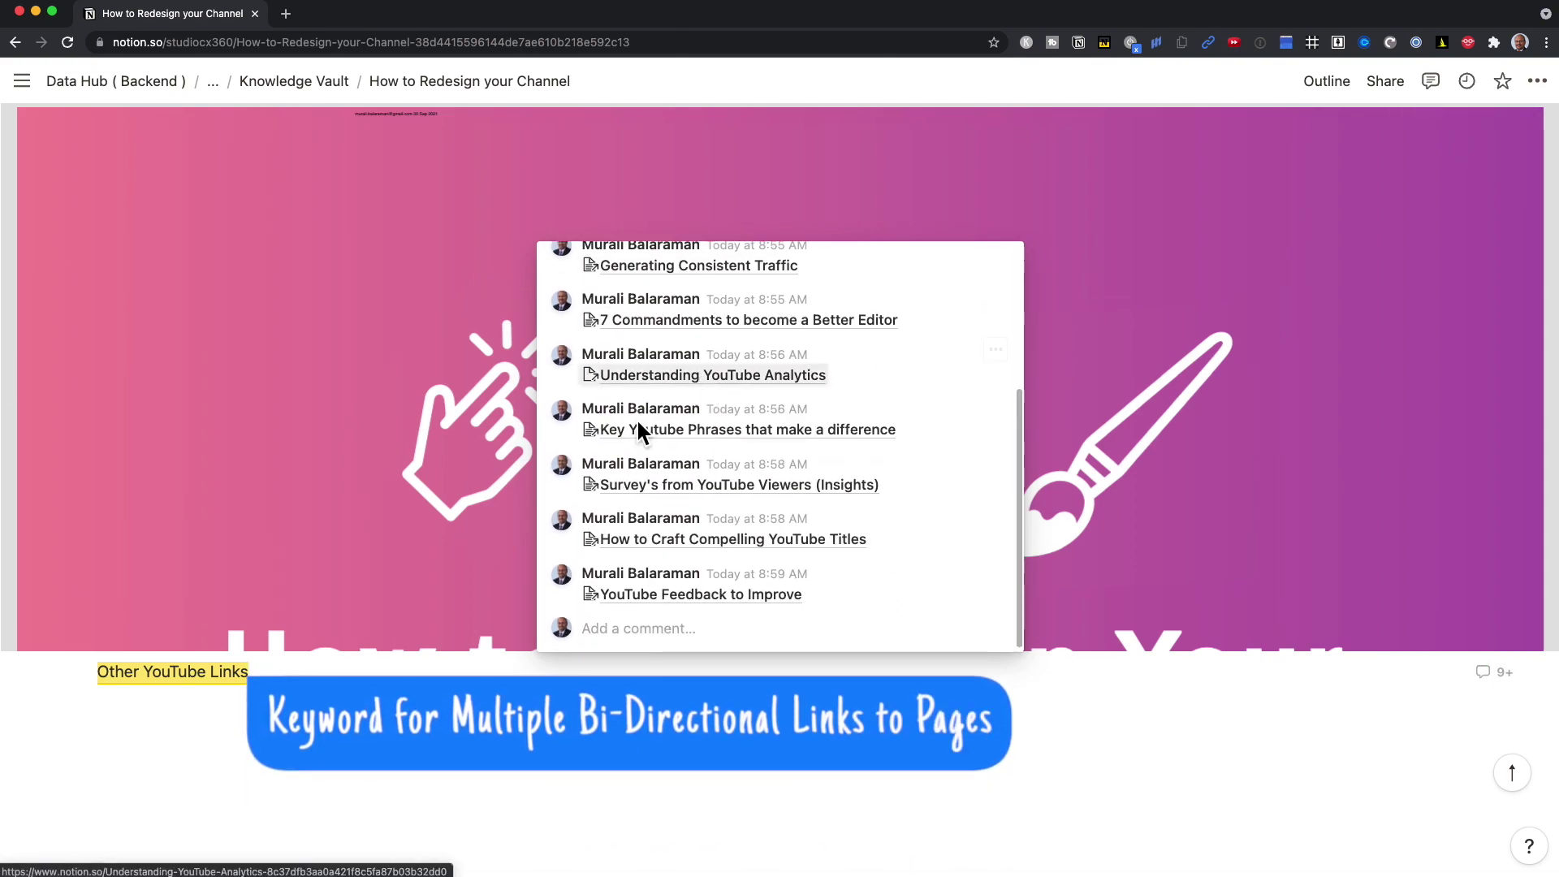
pyautogui.press('Escape')
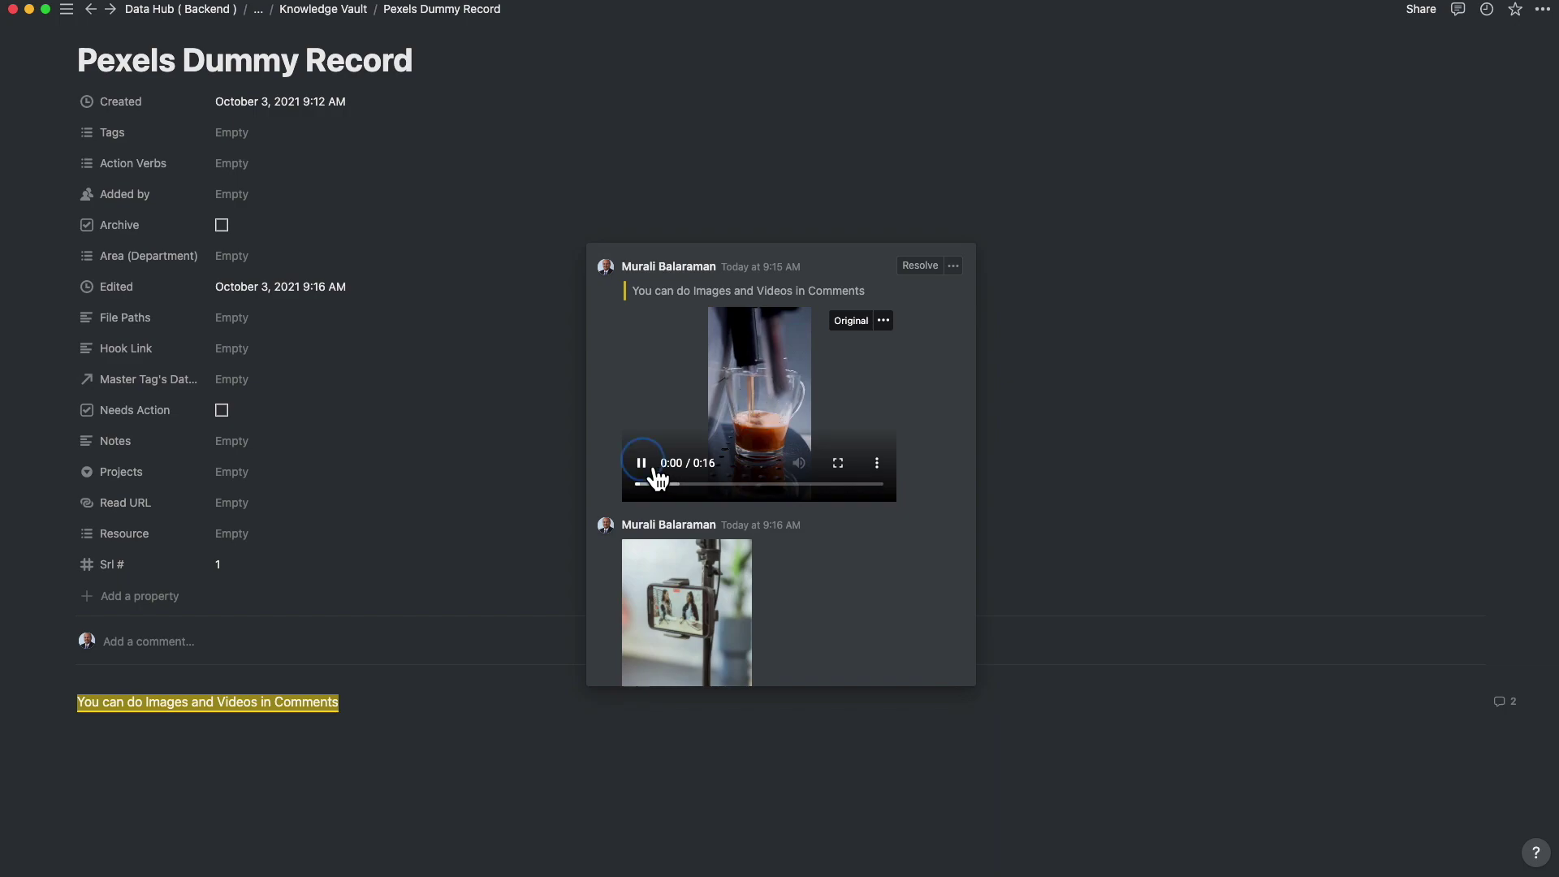
# Open the comment's coffee video at Original size and play it in Chrome.
pyautogui.click(849, 322)
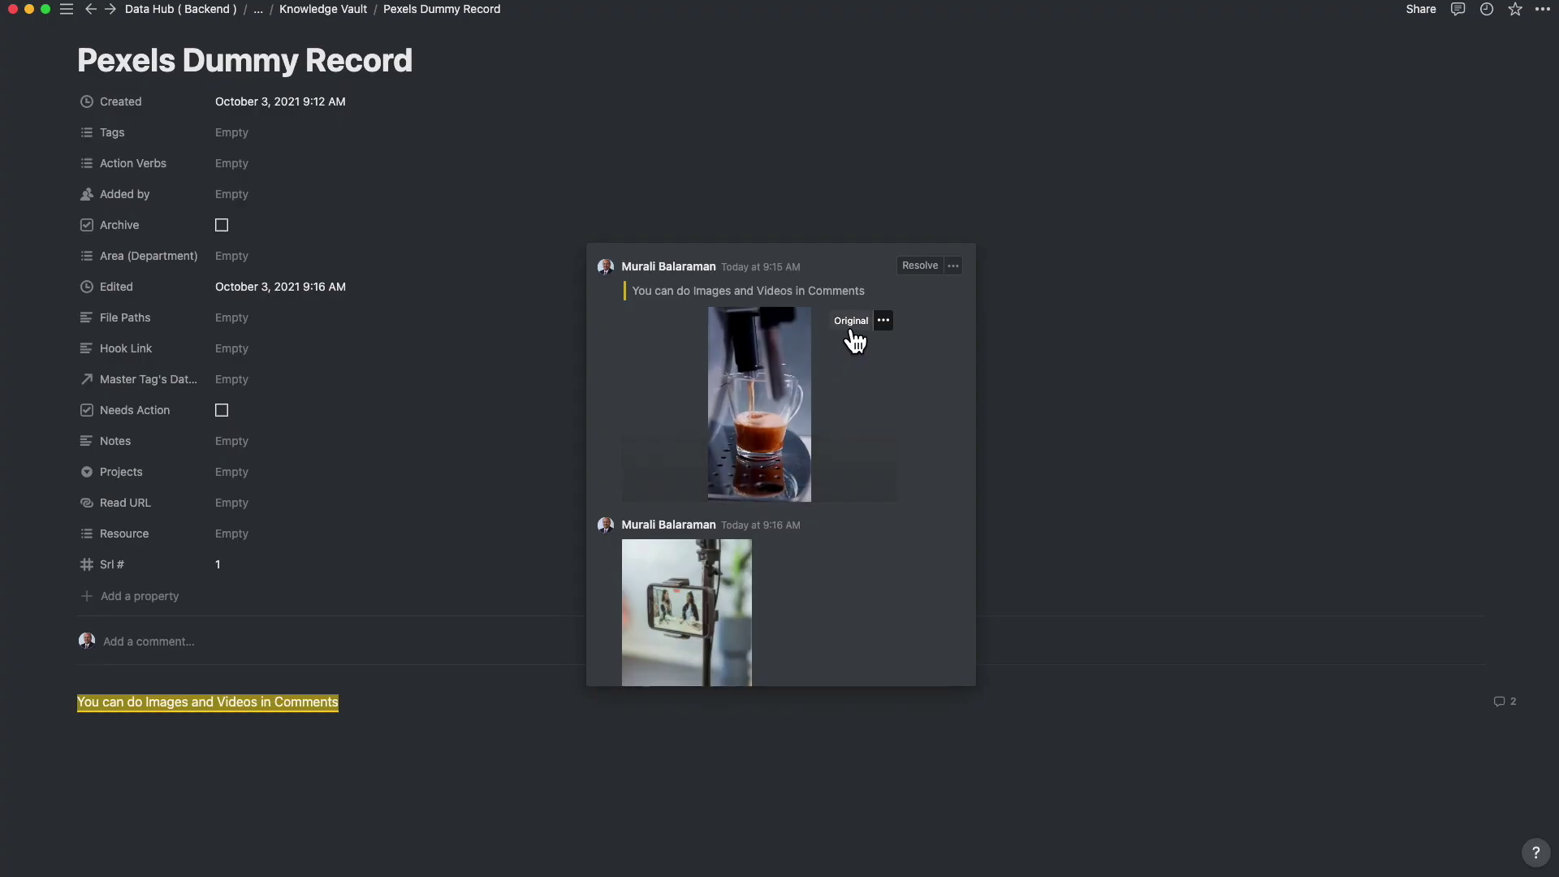
pyautogui.click(842, 318)
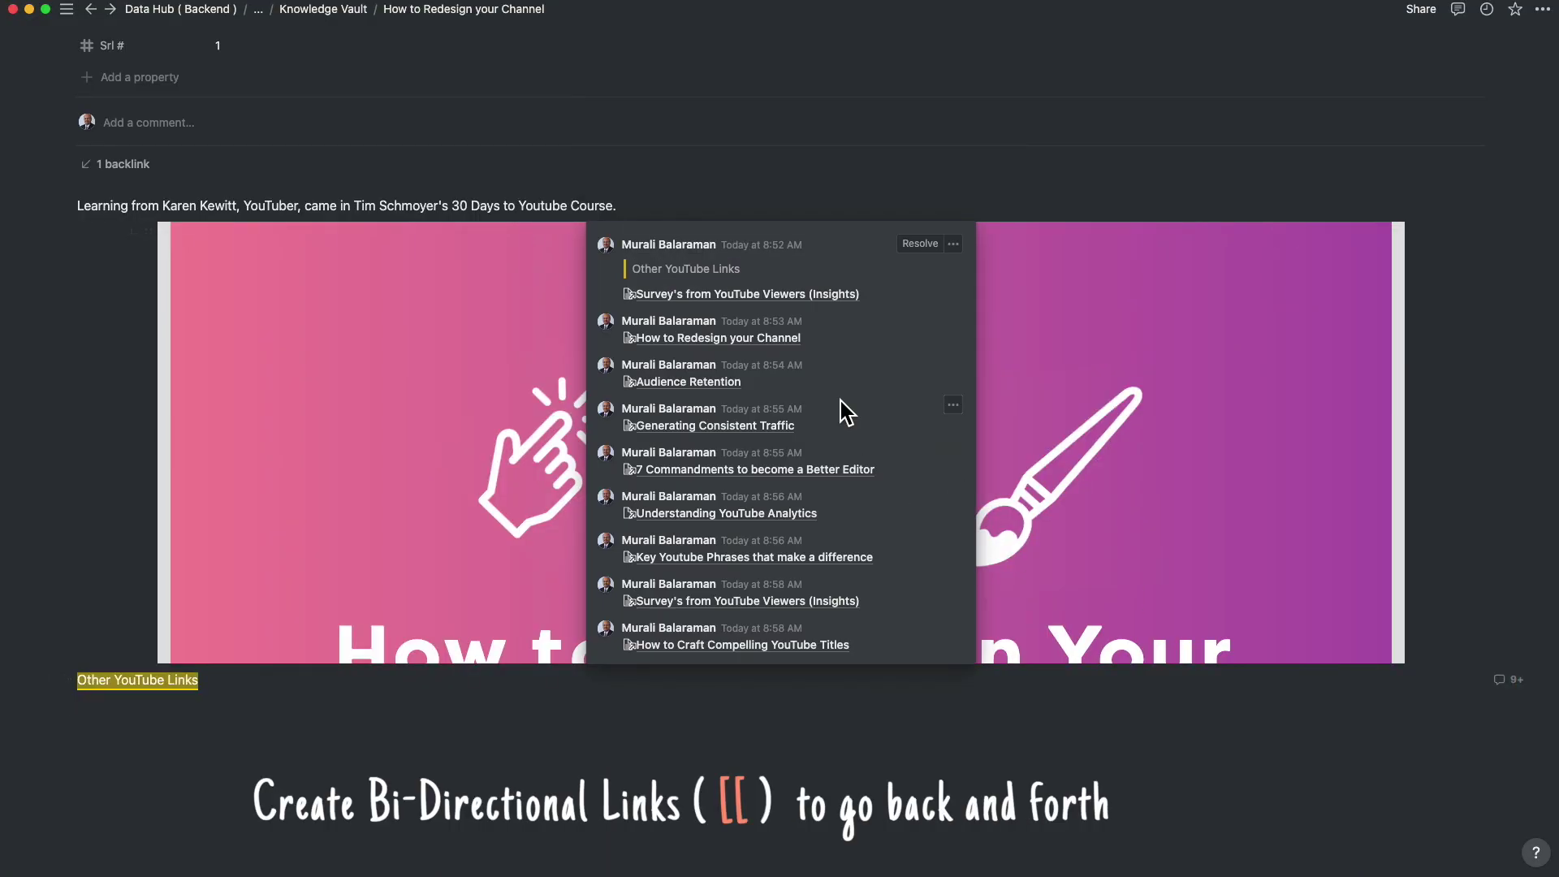
# Go to the Audience Retention page, then return via its backlink to How to Redesign your Channel.
pyautogui.click(681, 394)
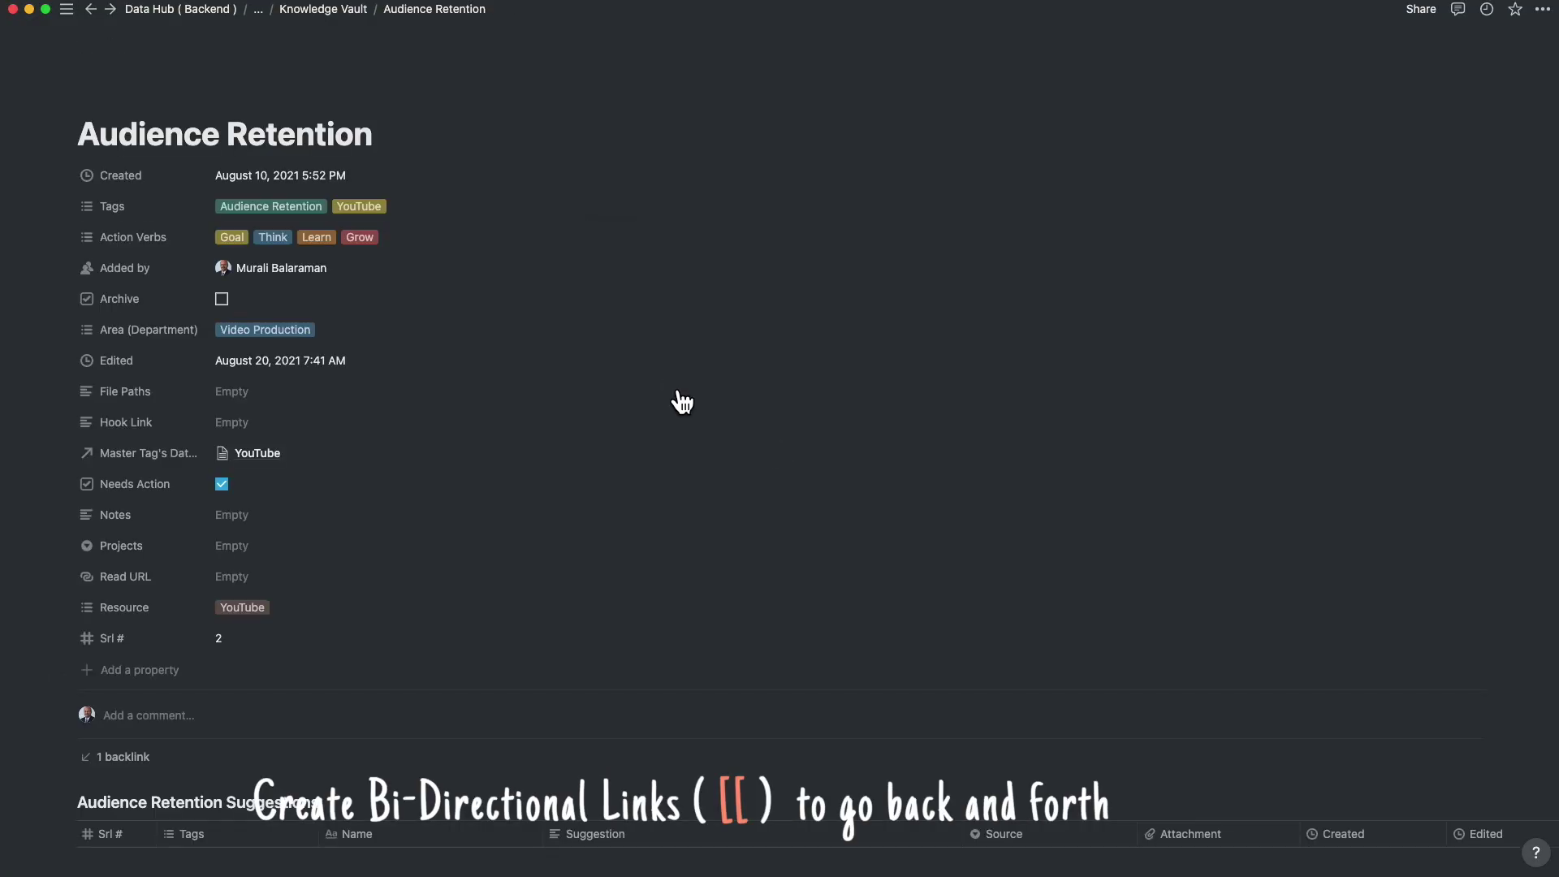
pyautogui.scroll(-3, 247, 572)
pyautogui.click(125, 556)
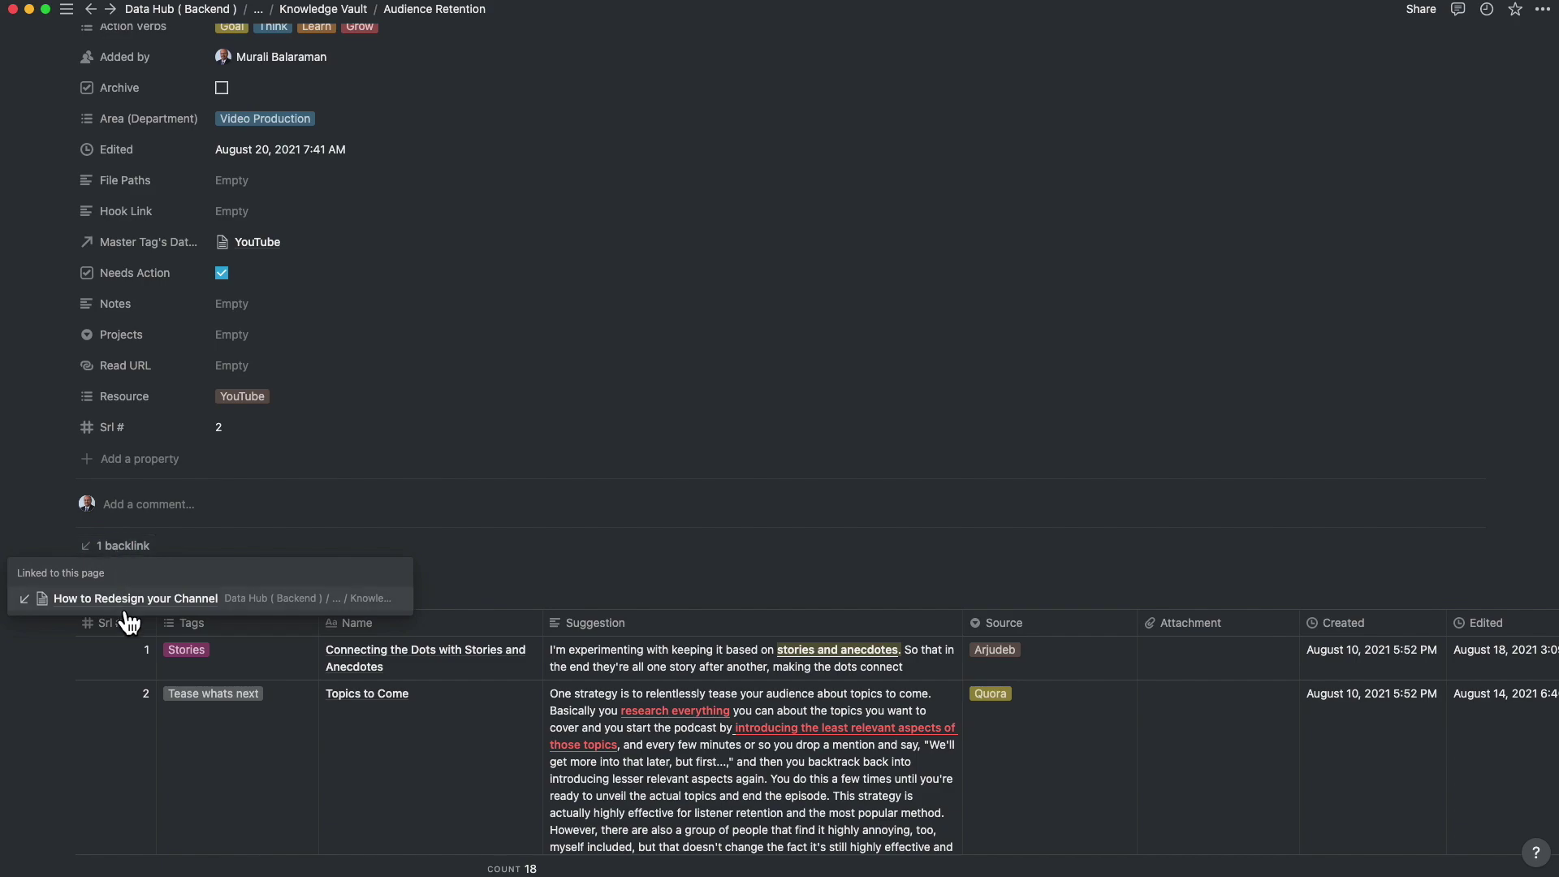
pyautogui.click(130, 601)
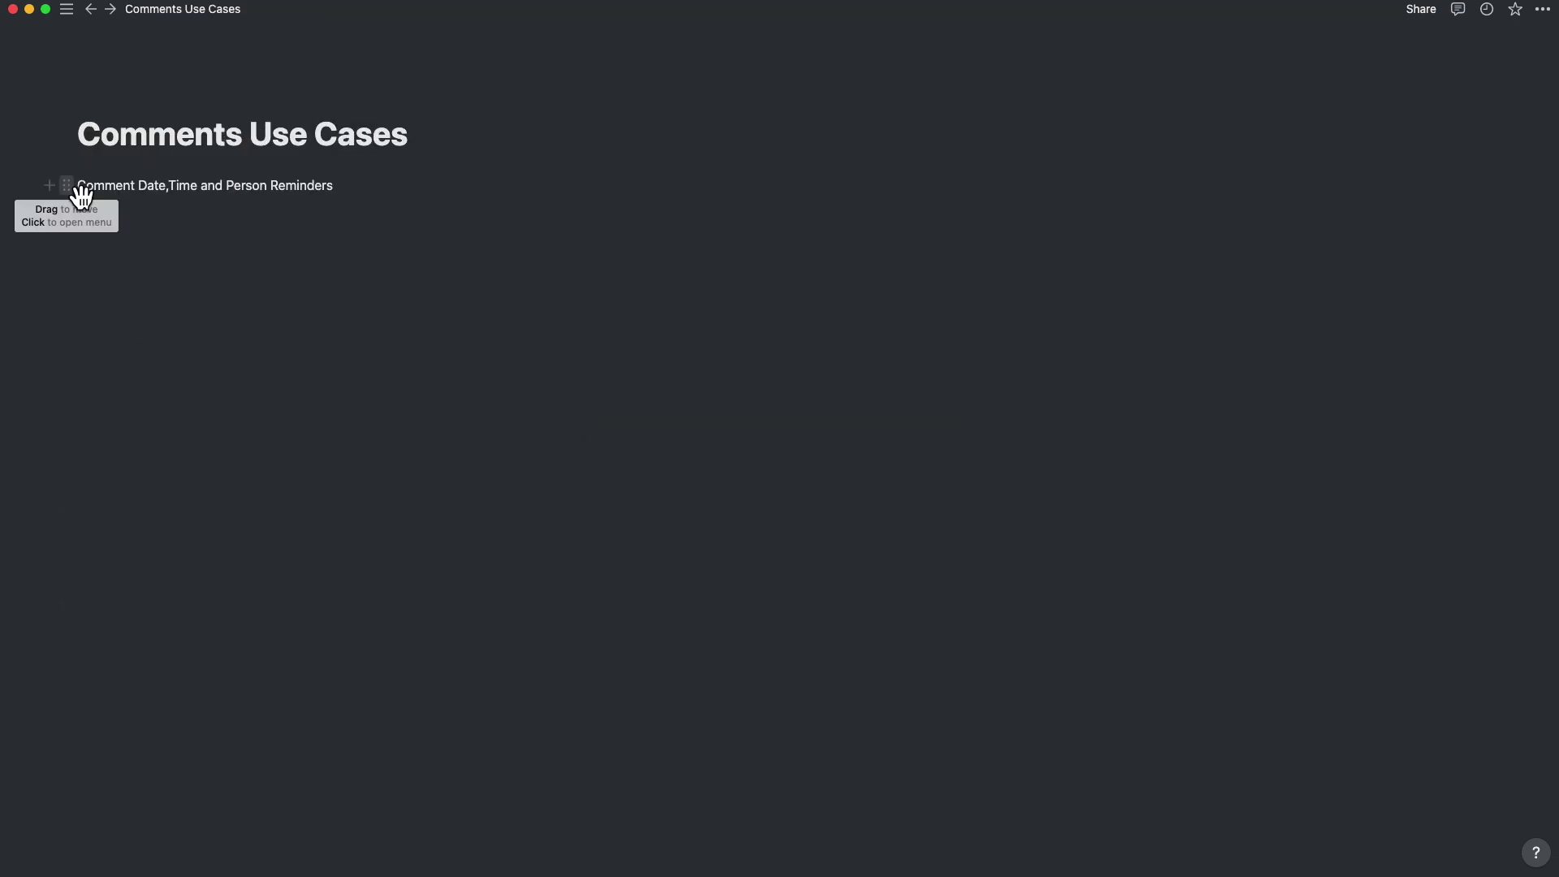
# Comment on the reminders line with a 'Next Tuesday 3pm' date reminder (October 12, 2021 3:00 PM).
pyautogui.click(75, 195)
pyautogui.click(130, 245)
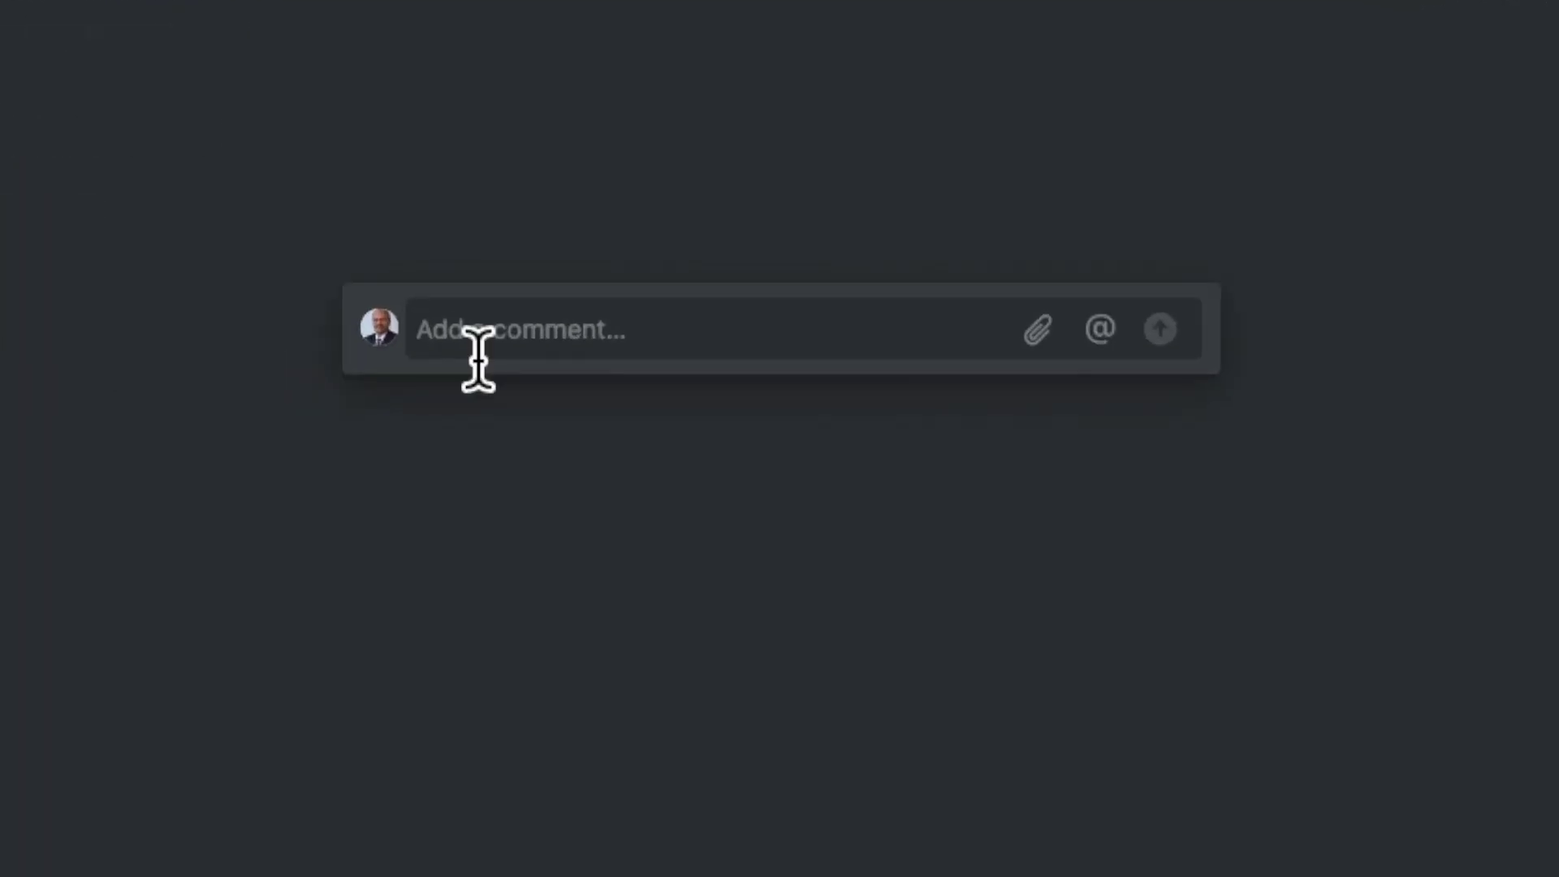
pyautogui.click(1107, 341)
pyautogui.write('Next Tuesday 3pm')
pyautogui.click(605, 504)
pyautogui.click(1160, 329)
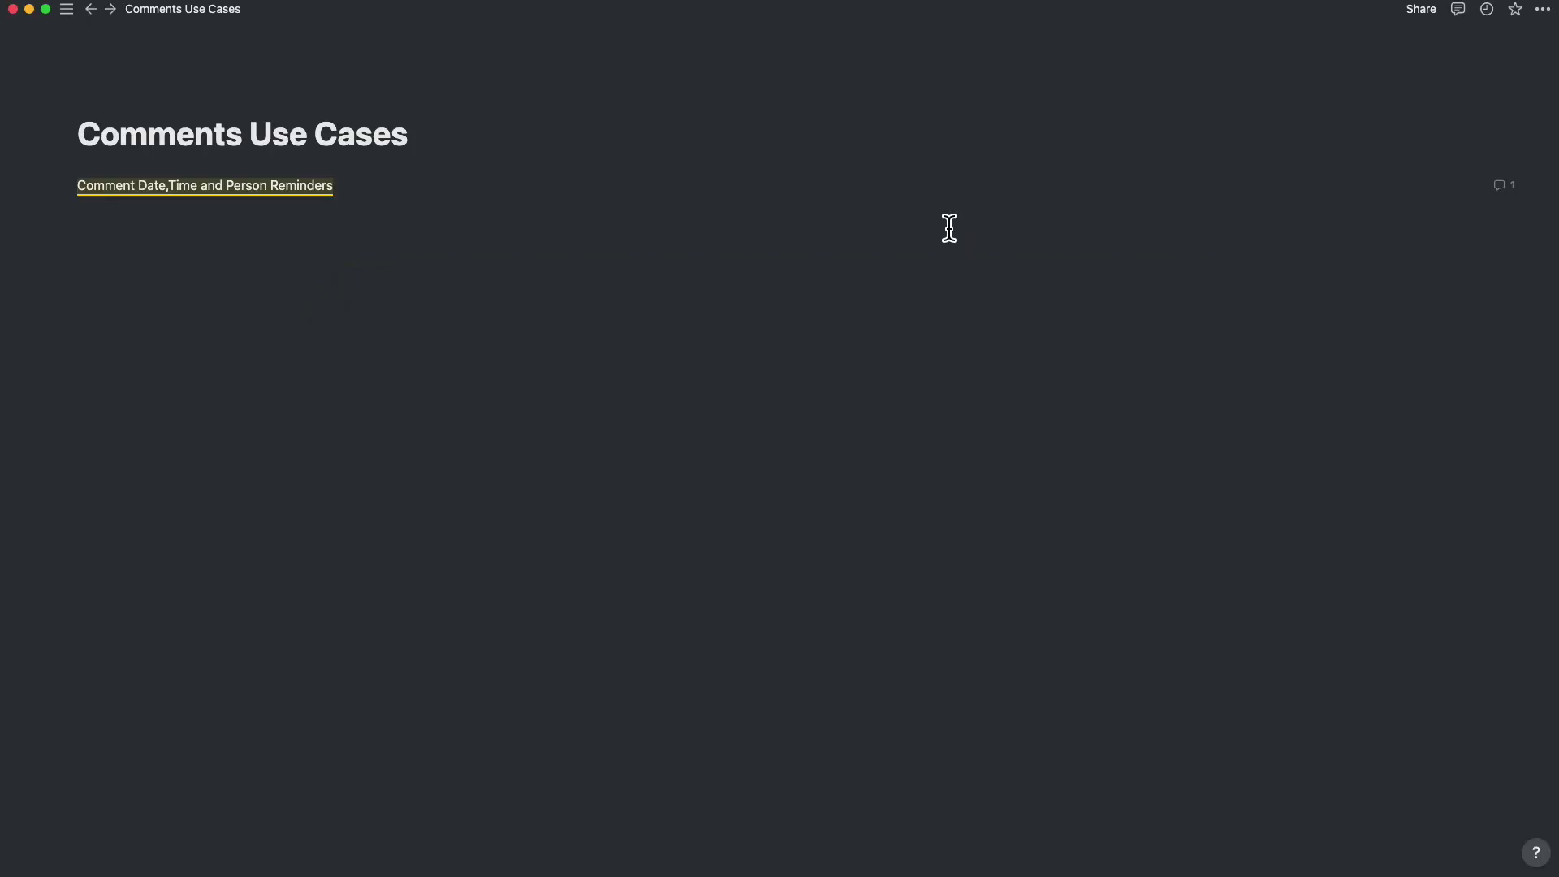
# Post a reply to the reminder comment that @-mentions a teammate.
pyautogui.click(1102, 512)
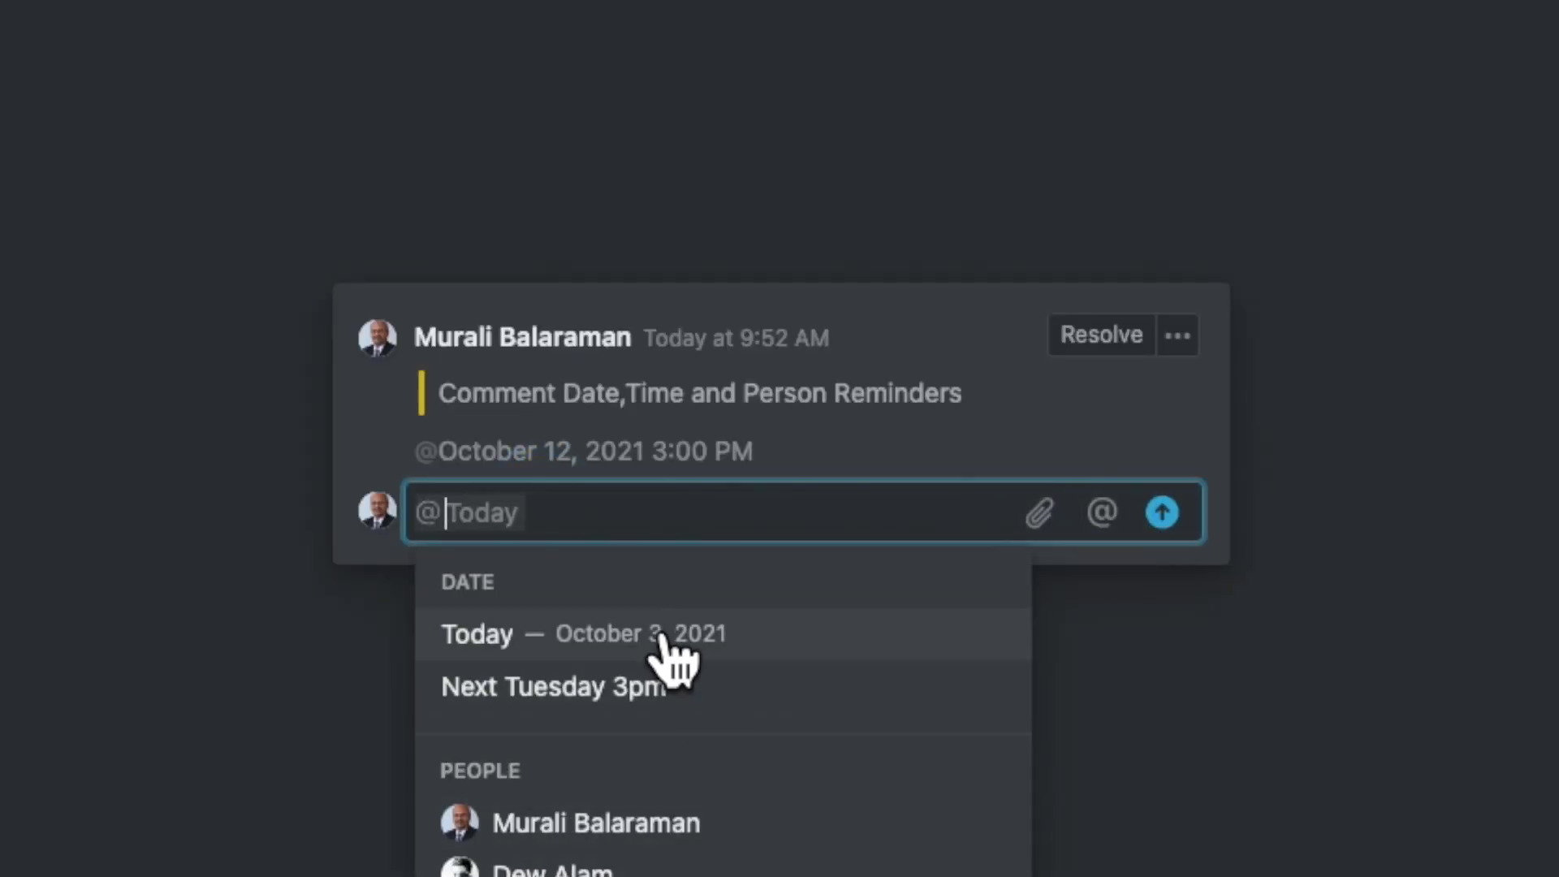
pyautogui.write('Joann')
pyautogui.click(605, 636)
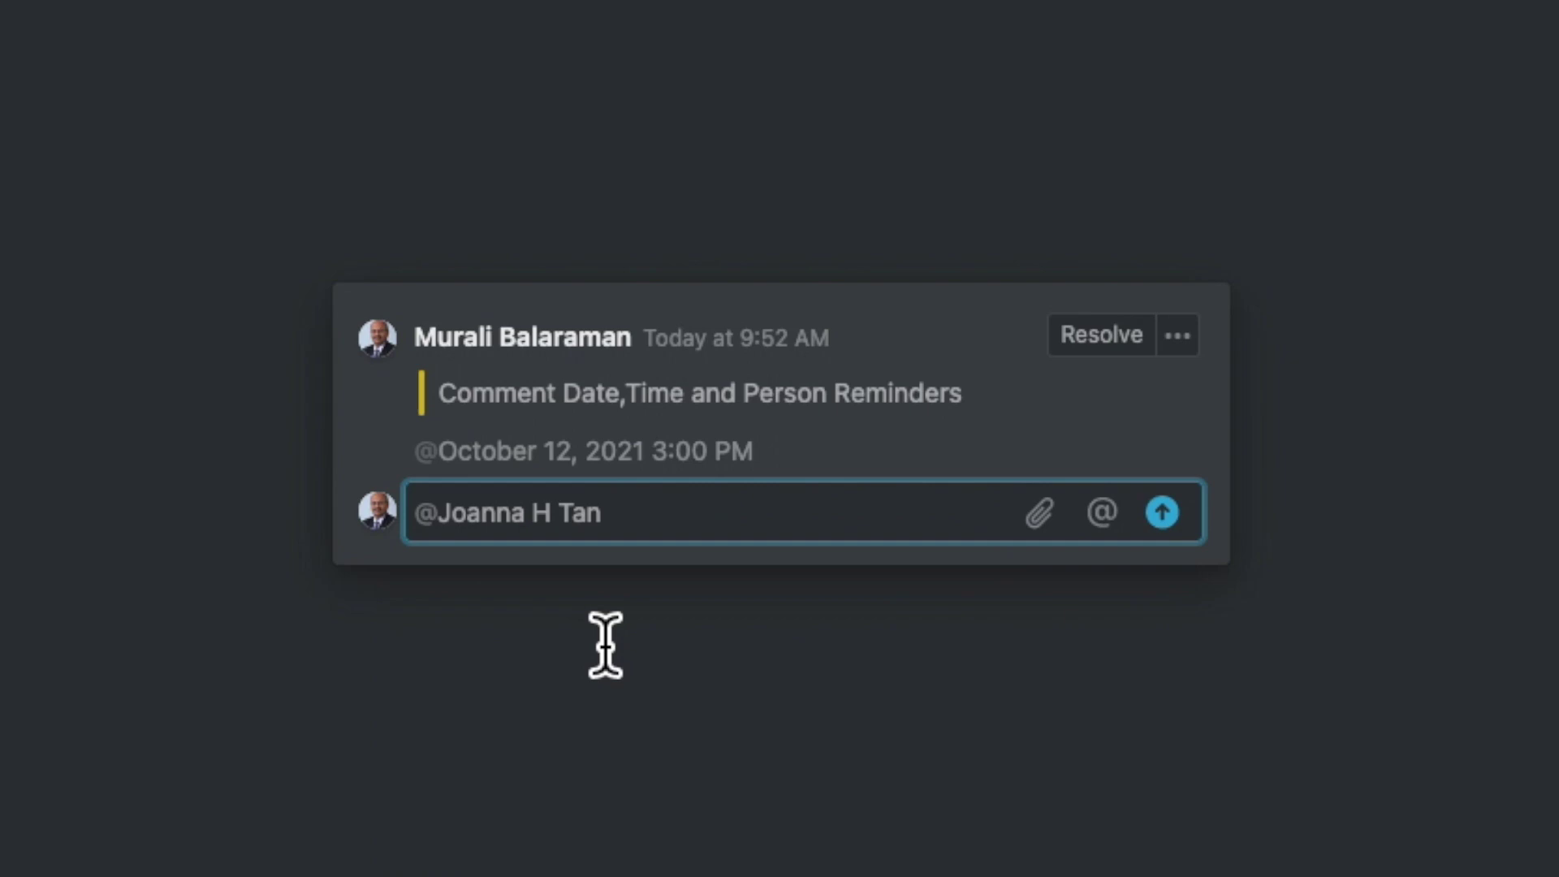
pyautogui.click(1162, 512)
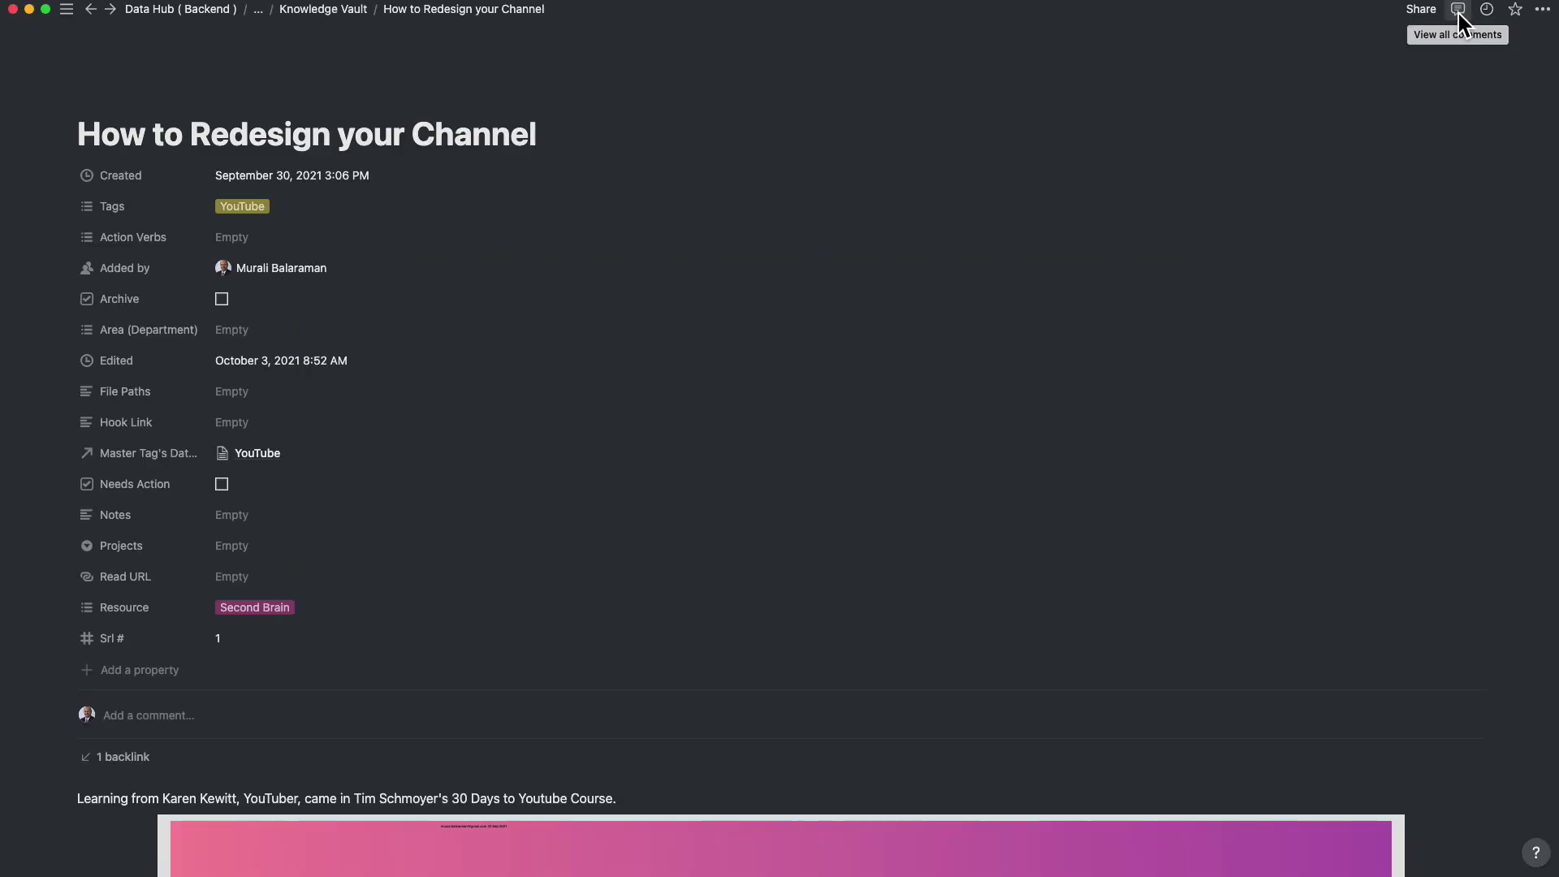
# Open the Comments sidebar and expand the 8 hidden comments in the Other YouTube Links thread.
pyautogui.click(1446, 31)
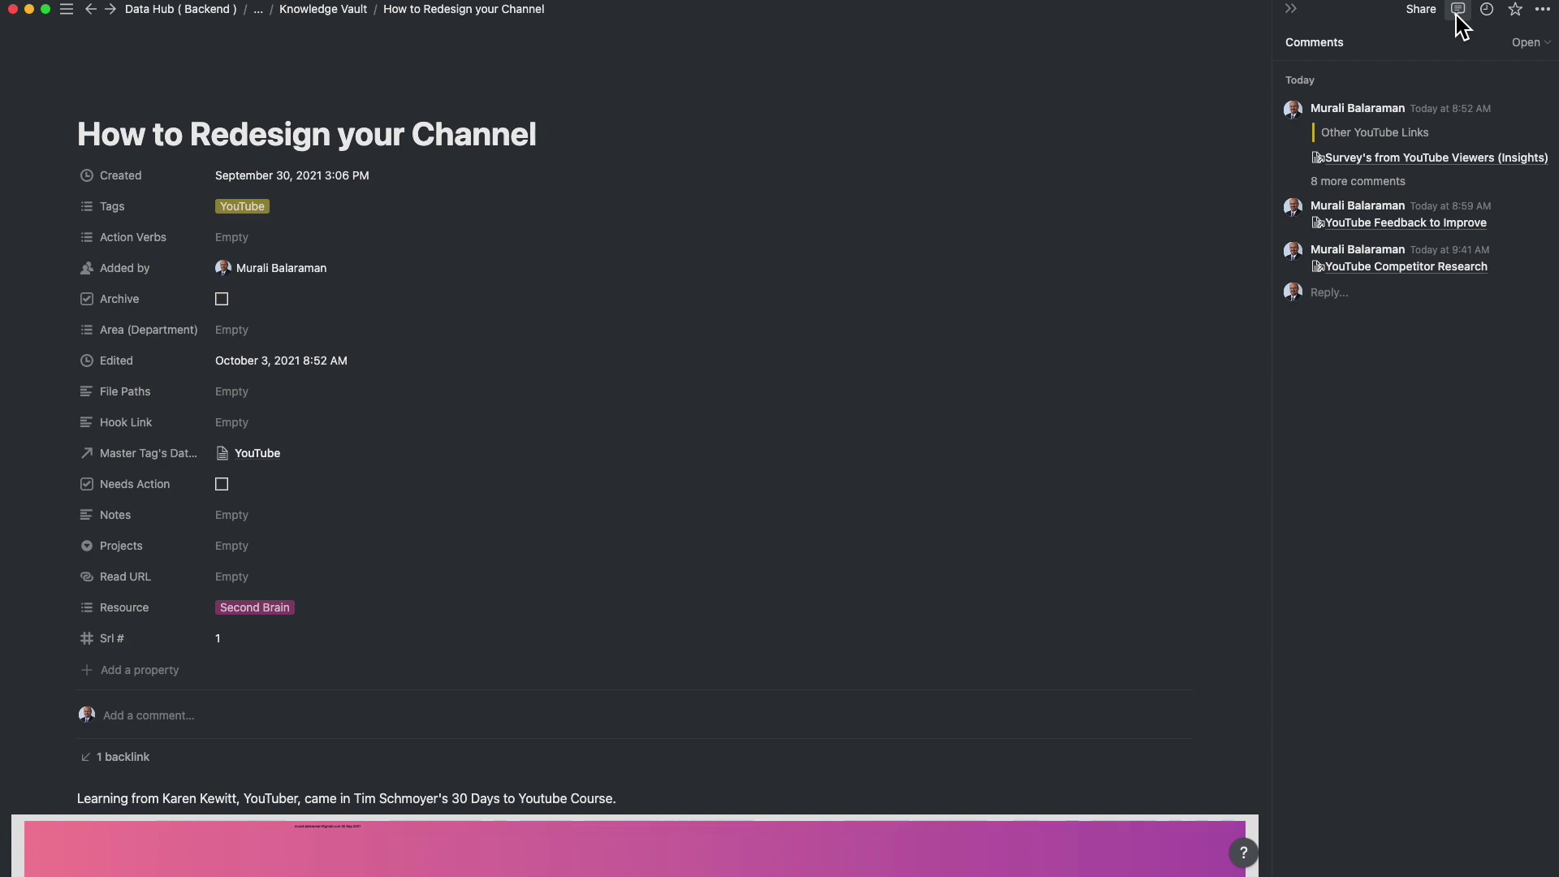
pyautogui.click(1358, 181)
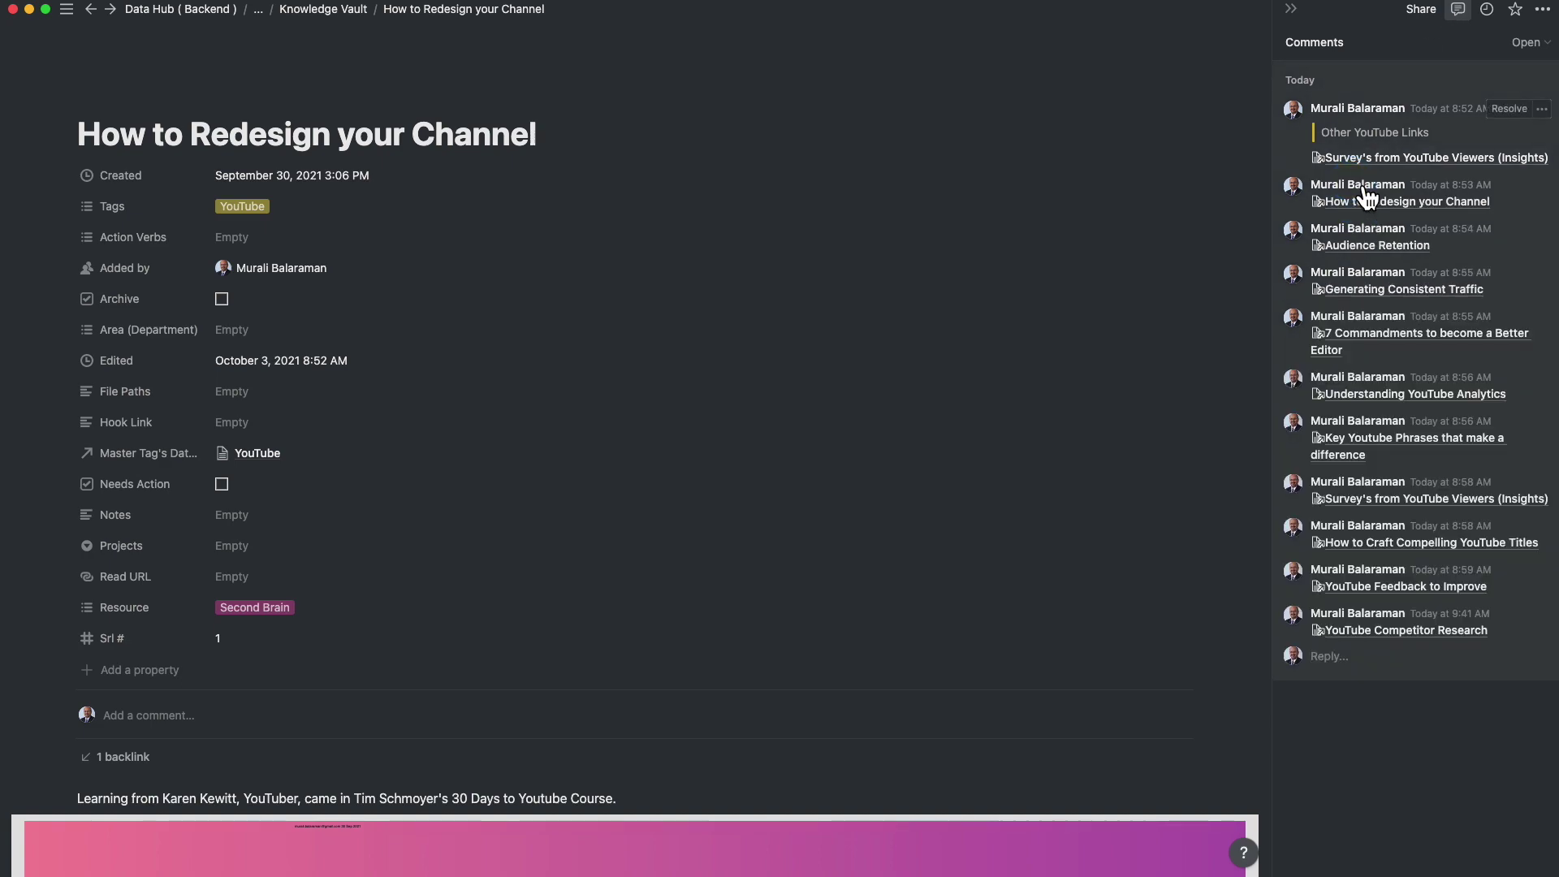